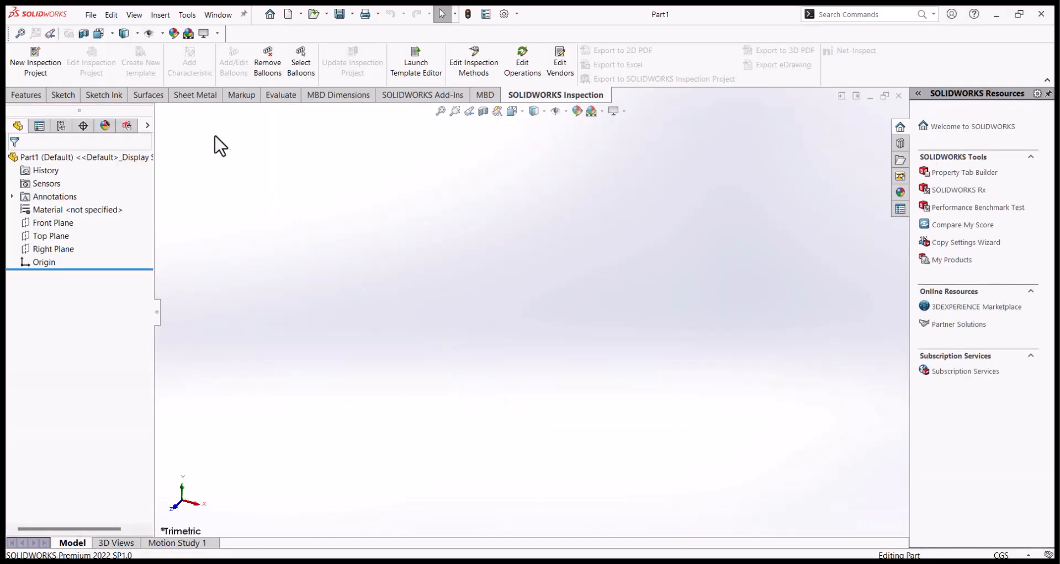
Start a new sketch on the Top Plane
click(65, 95)
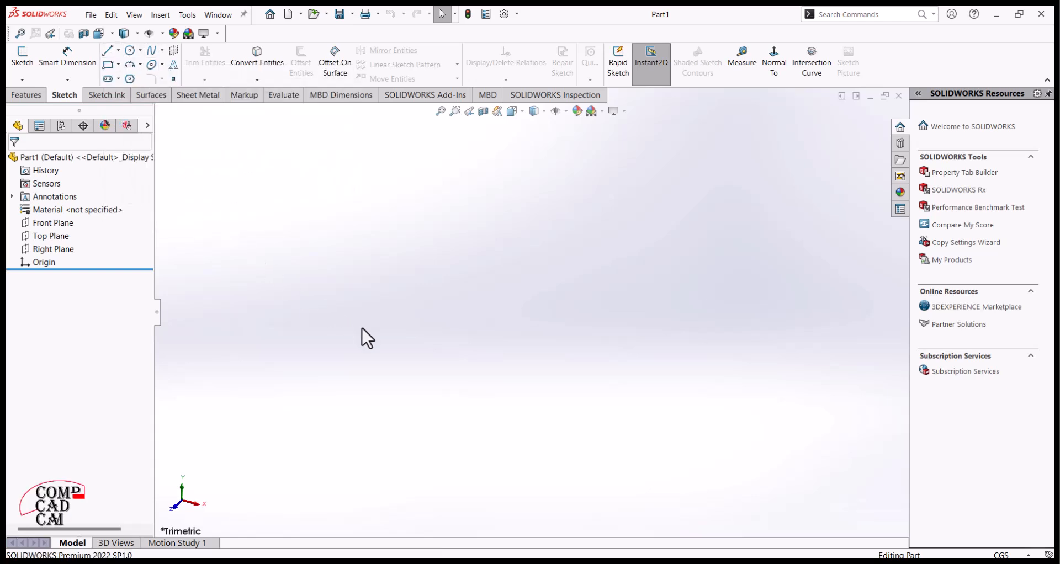
click(52, 237)
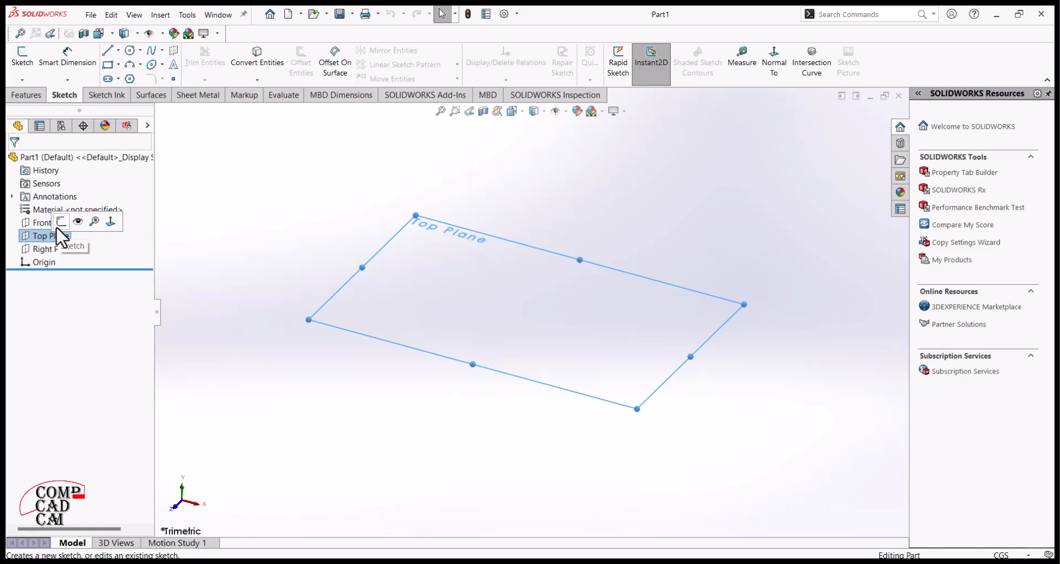
click(60, 225)
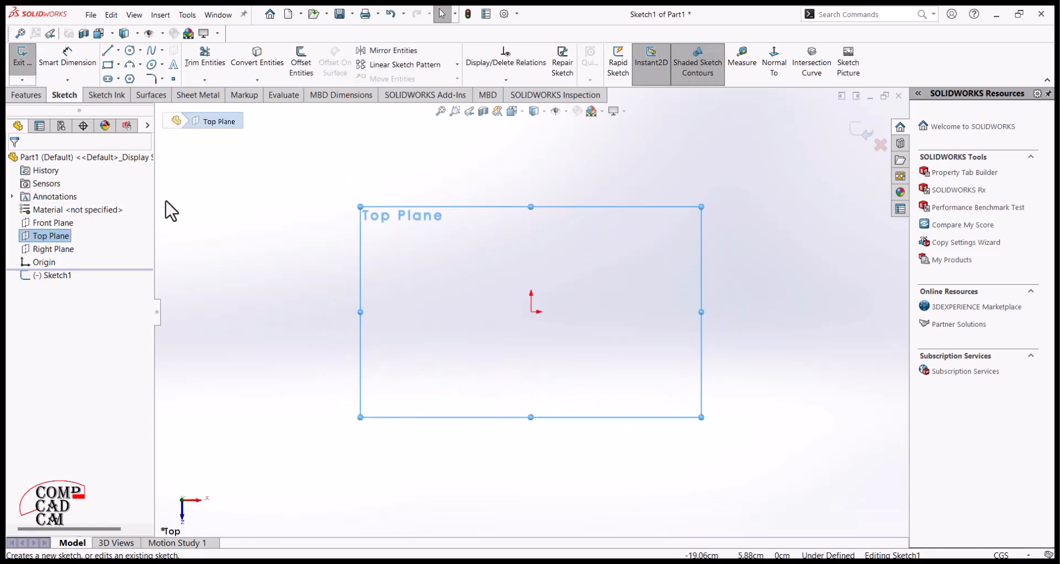
Sketch a closed stepped outline of horizontal and vertical lines enclosing the origin, with its left edge about 6.4 cm long
click(109, 55)
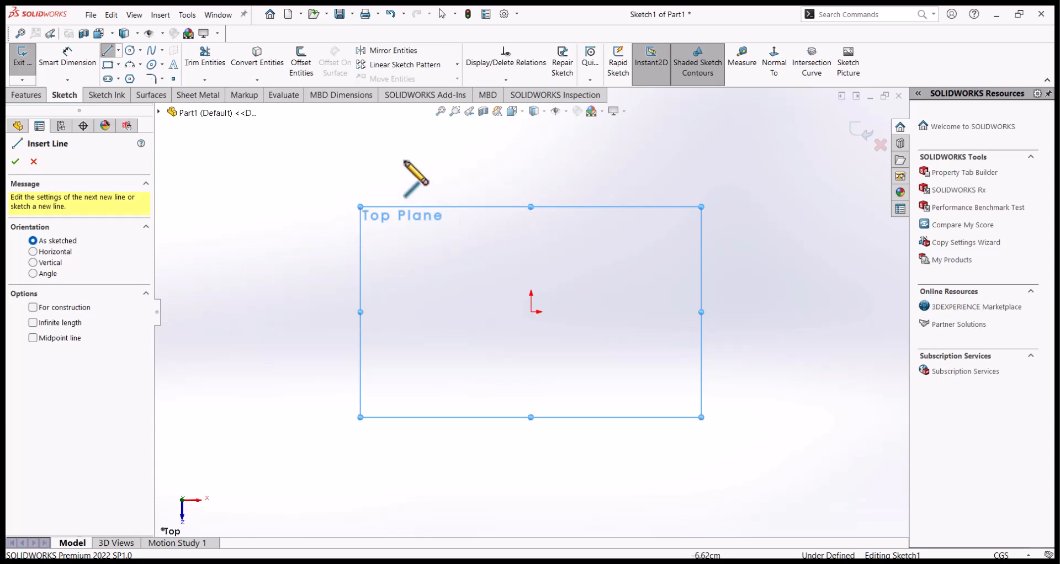
click(330, 151)
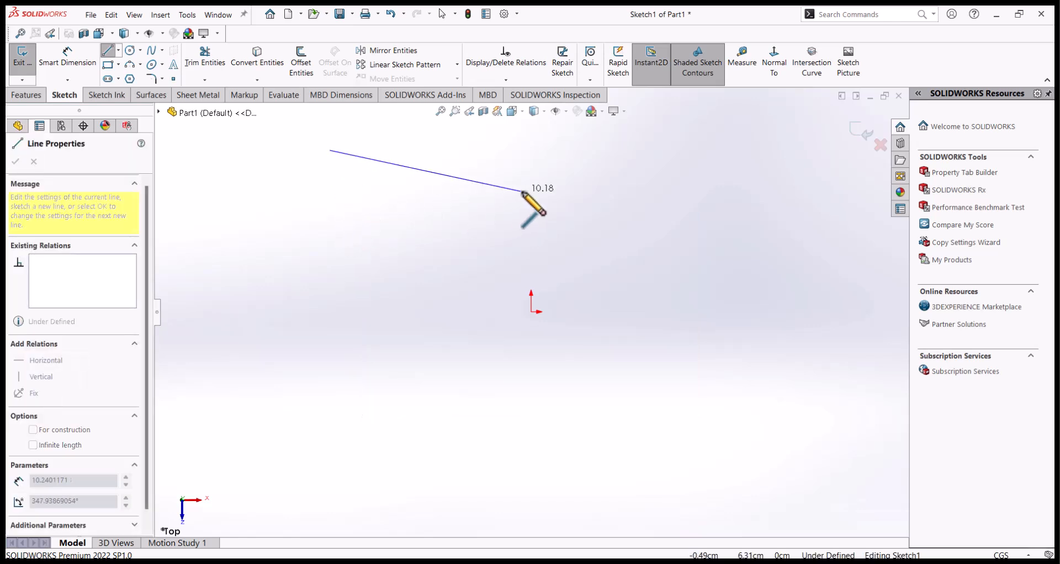
click(329, 273)
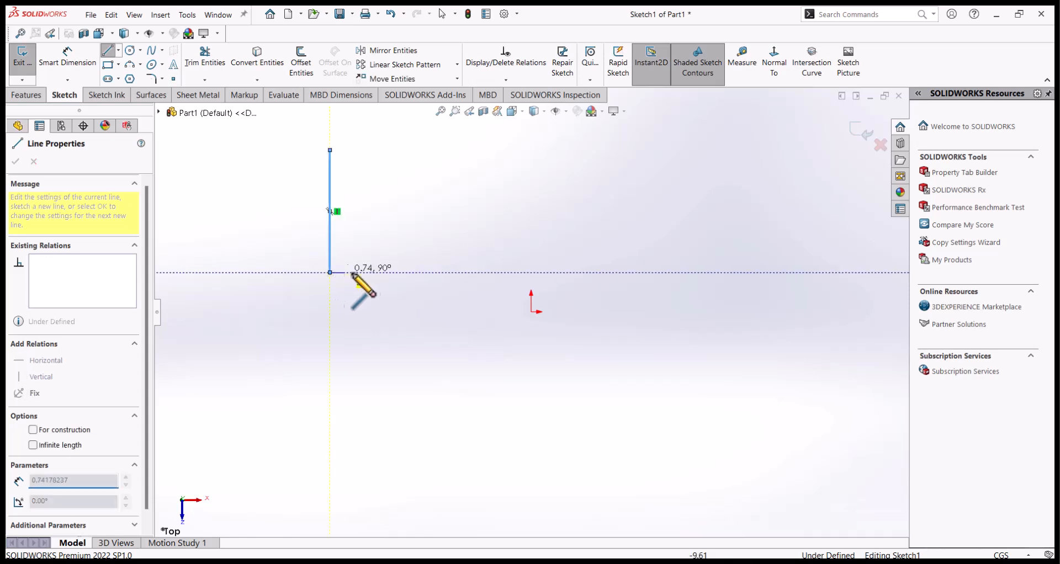
click(480, 272)
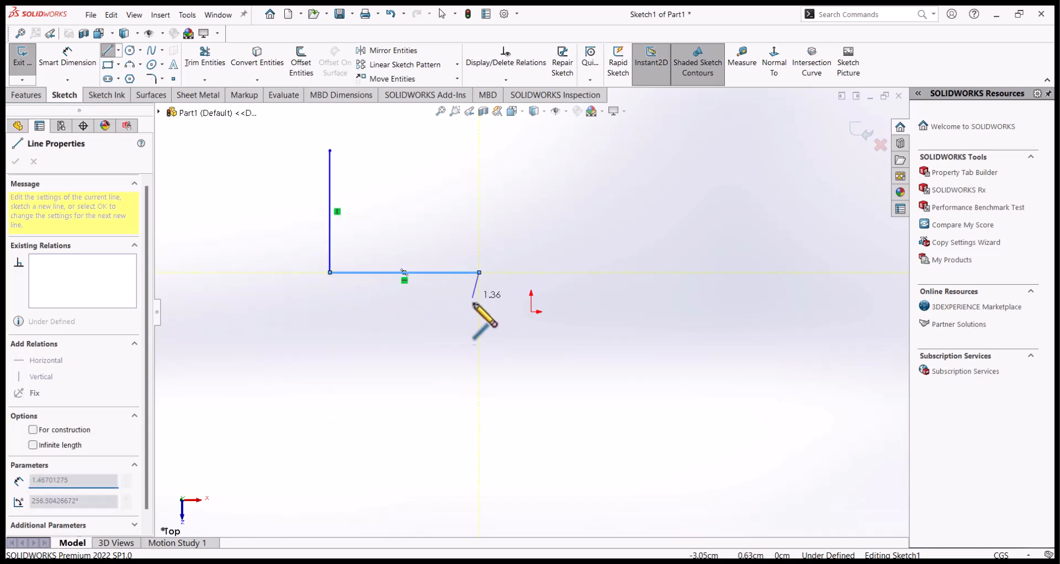
click(480, 362)
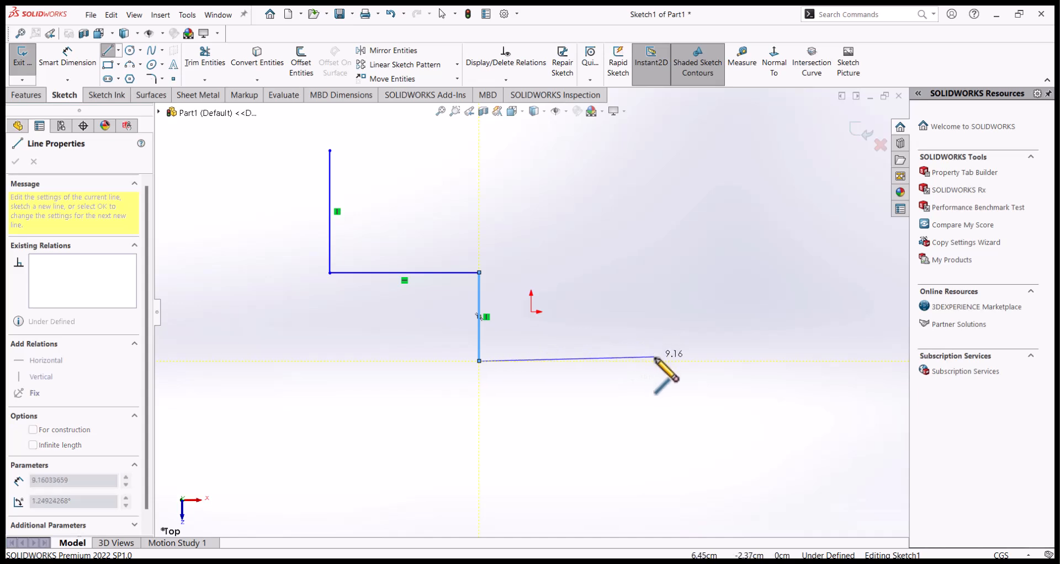
click(654, 362)
click(654, 234)
click(541, 233)
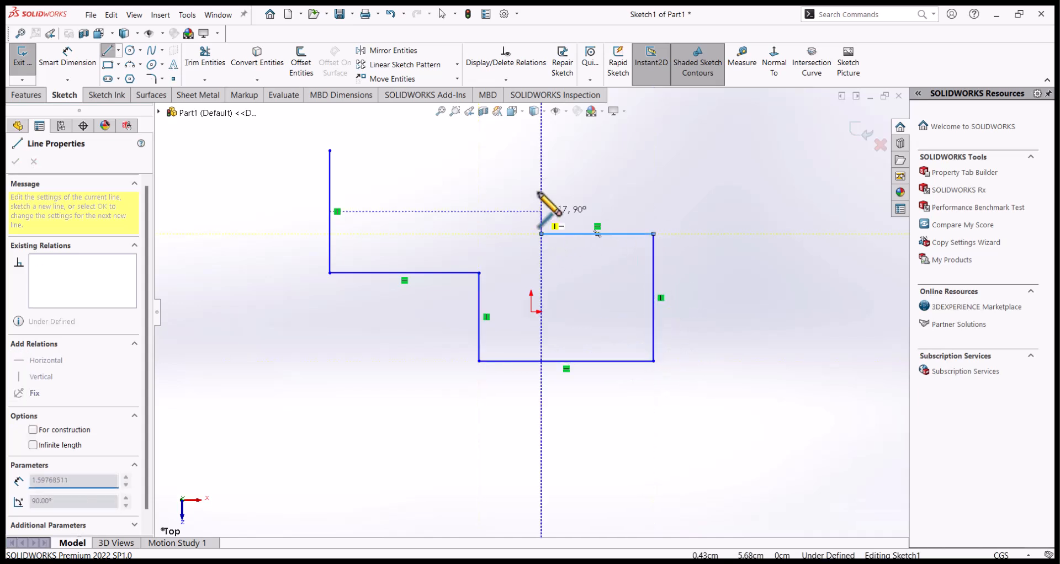
click(541, 142)
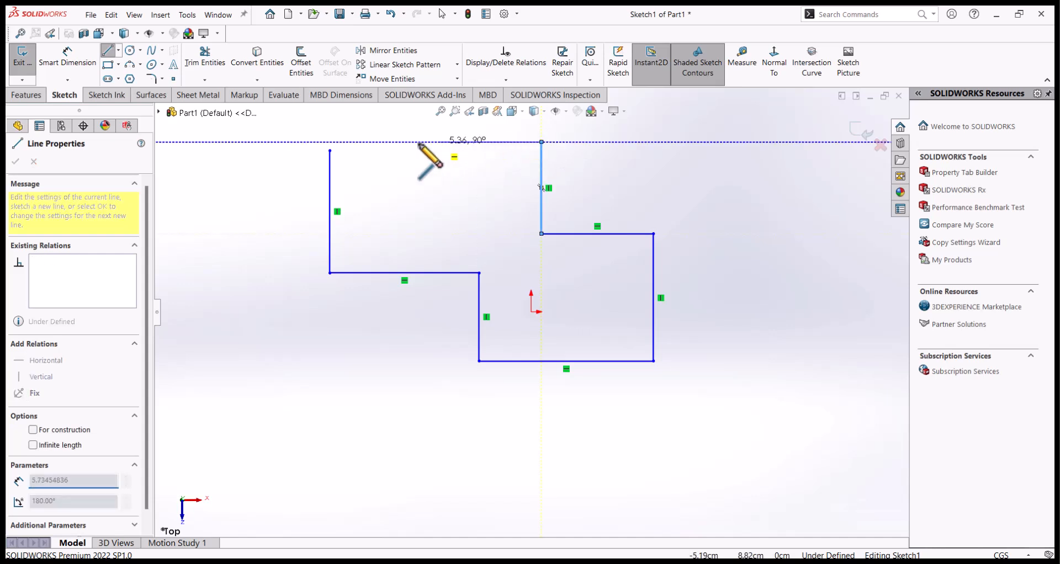
click(330, 142)
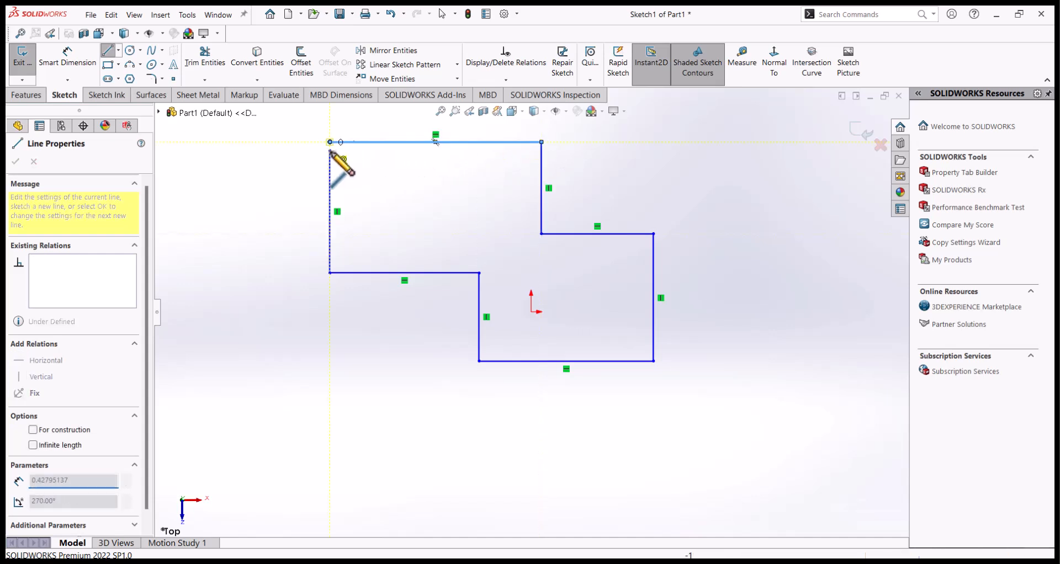
click(329, 146)
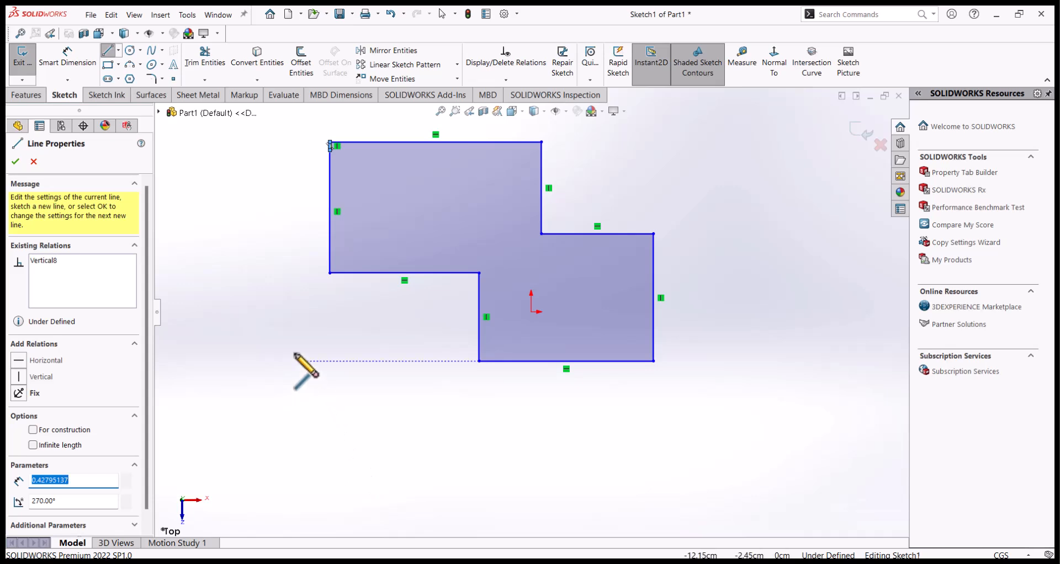
Sketch a smaller closed line outline below and left of the first, with two steps, a 225° diagonal about 5.1 cm long and a vertical left edge
click(270, 308)
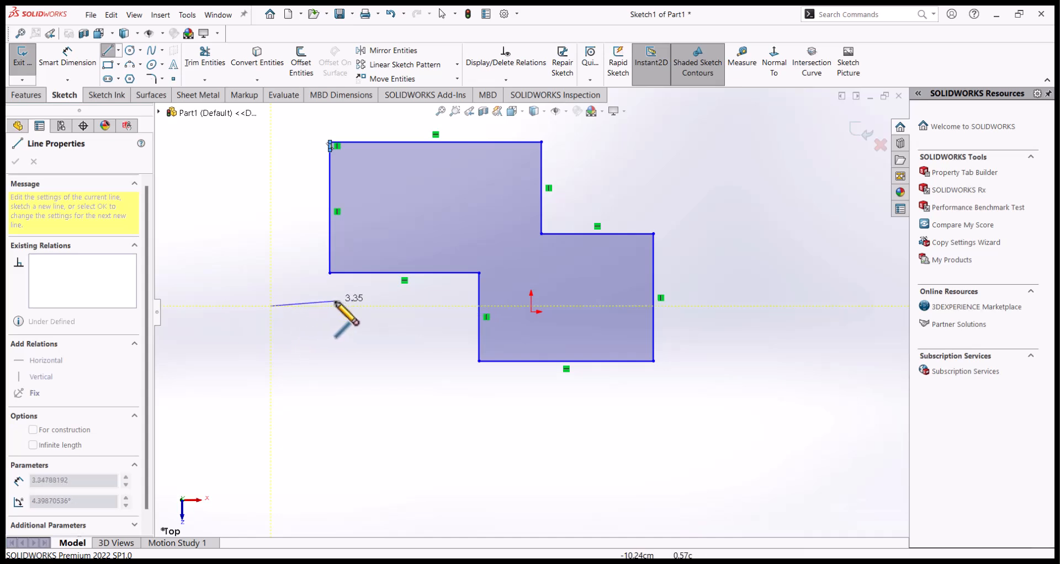
click(334, 306)
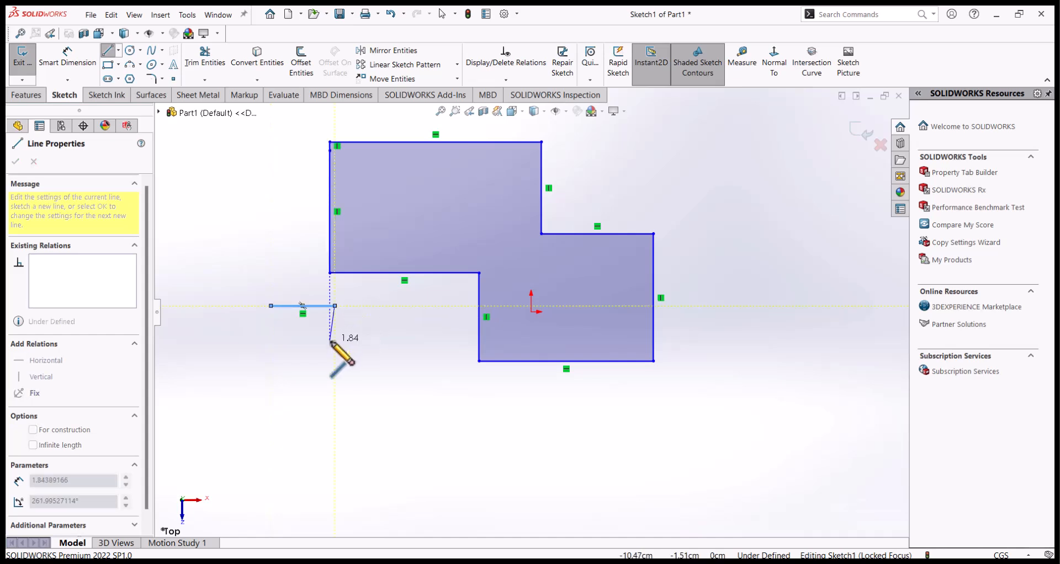
click(334, 345)
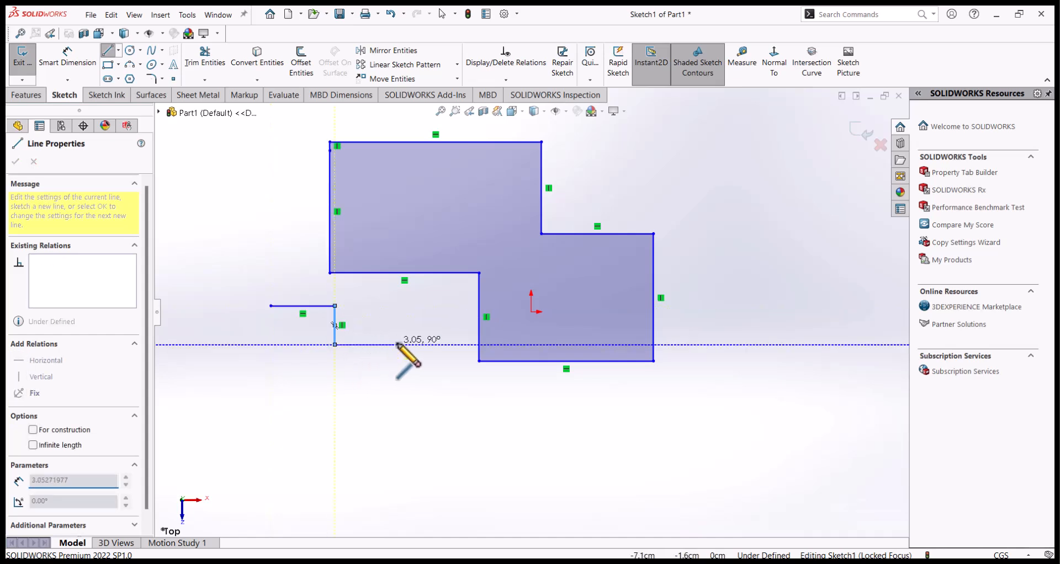
click(405, 344)
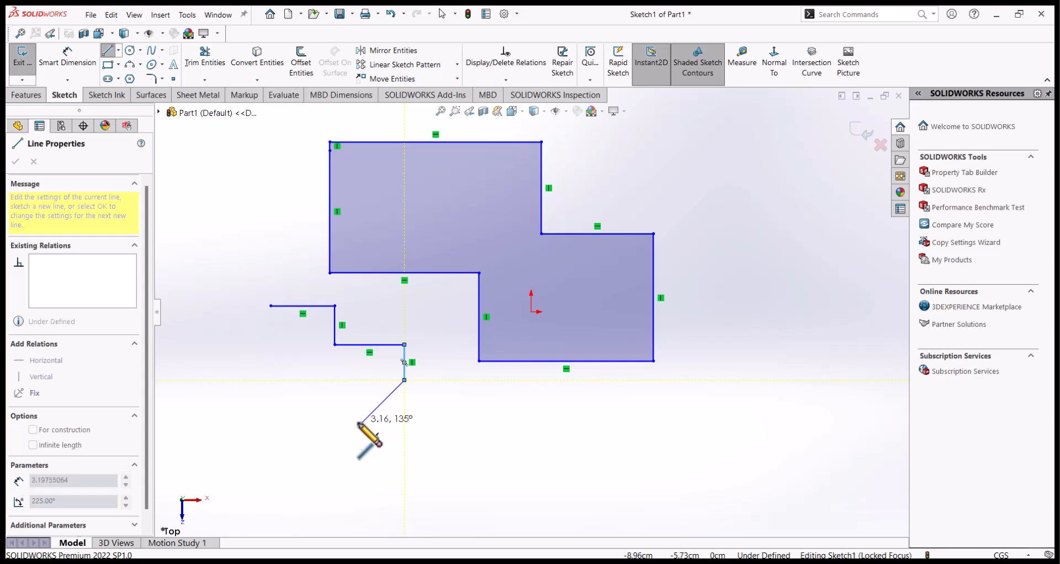
click(335, 450)
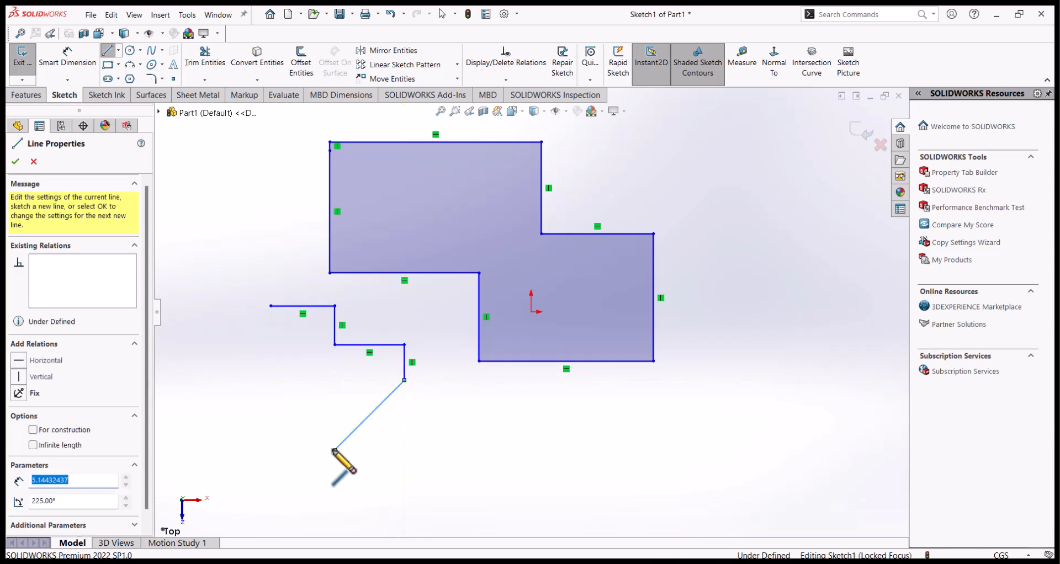
click(326, 410)
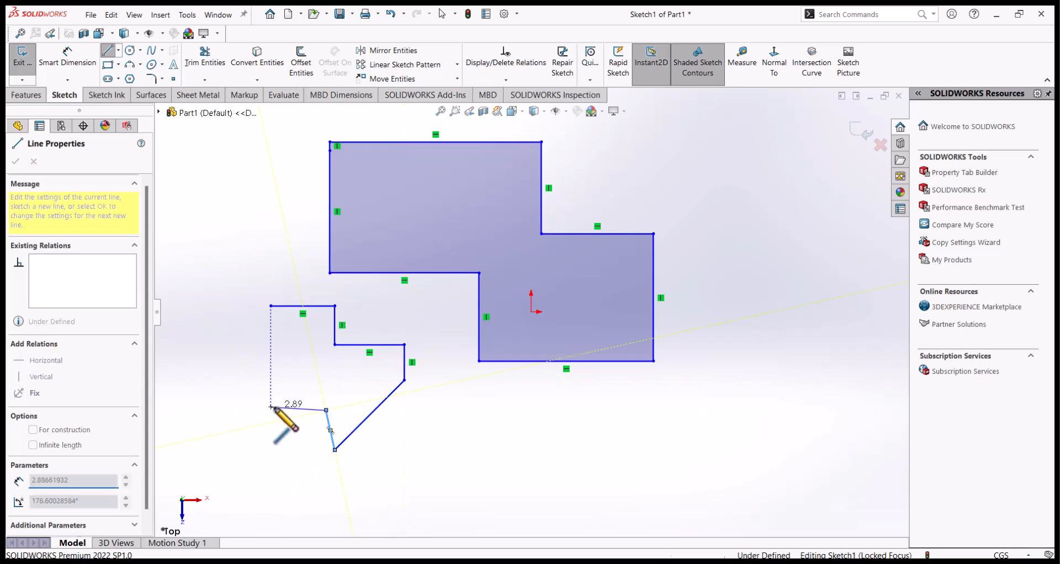
click(271, 305)
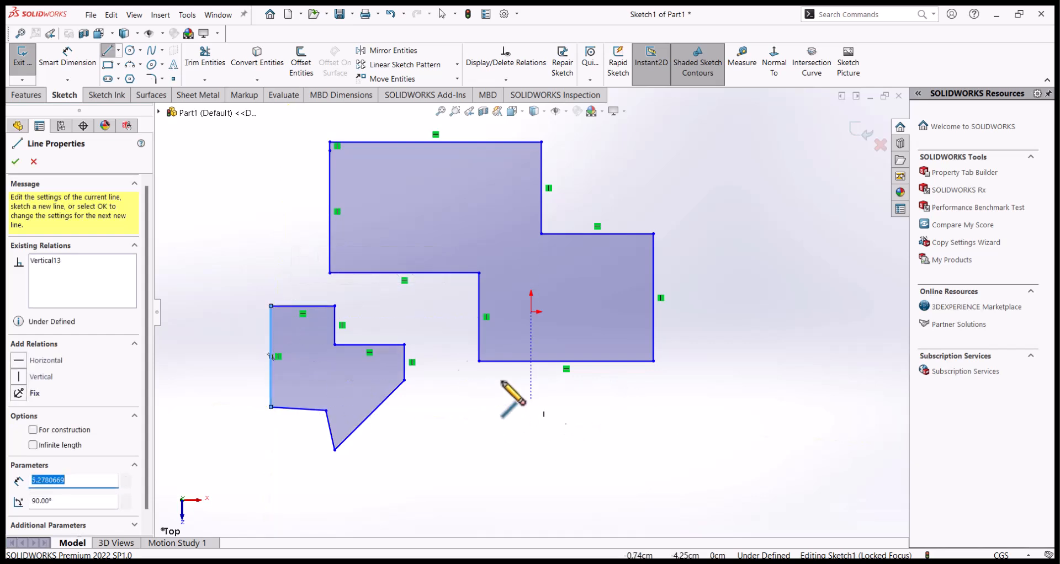
Draw a vertical centerline about 12.3 cm long right of the large outline and continue it down-left in two collinear segments at 225°
click(131, 49)
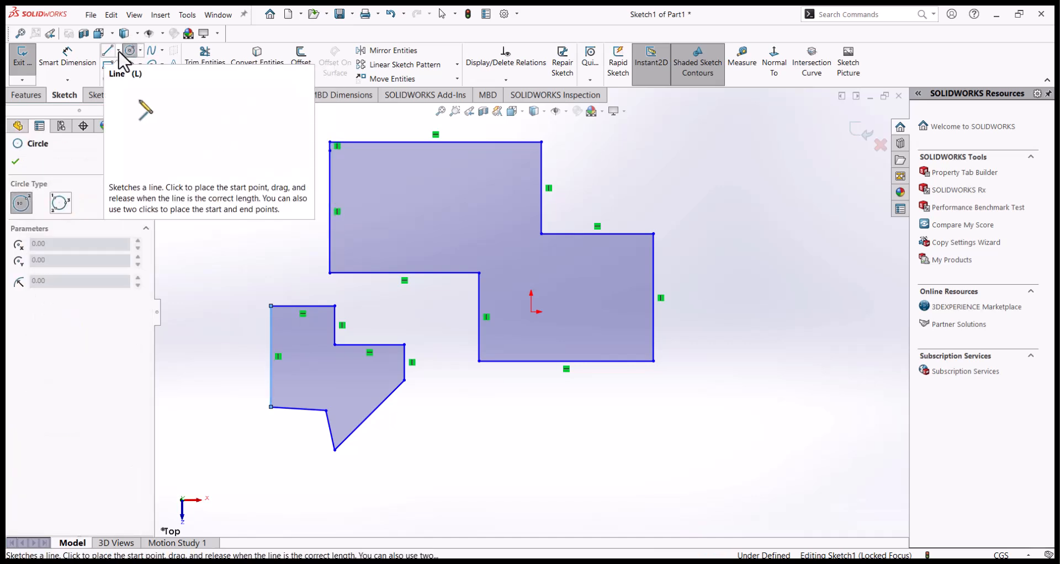
click(119, 51)
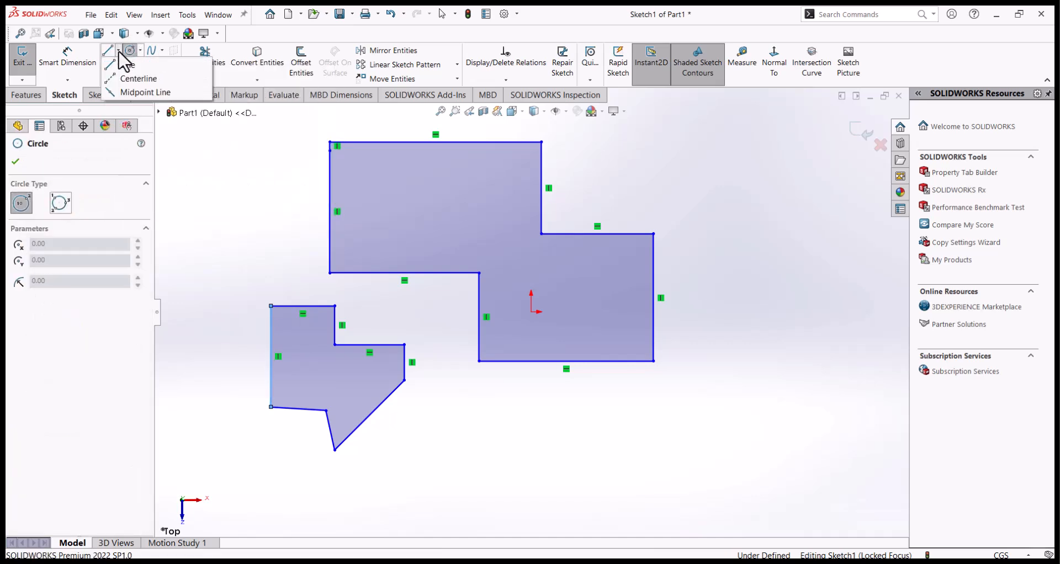
click(138, 80)
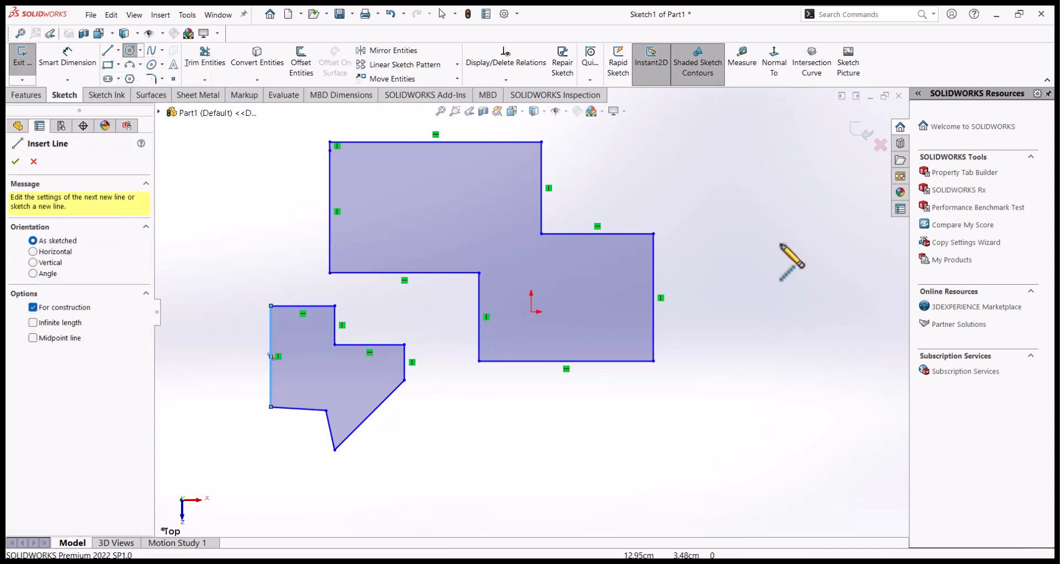
click(716, 138)
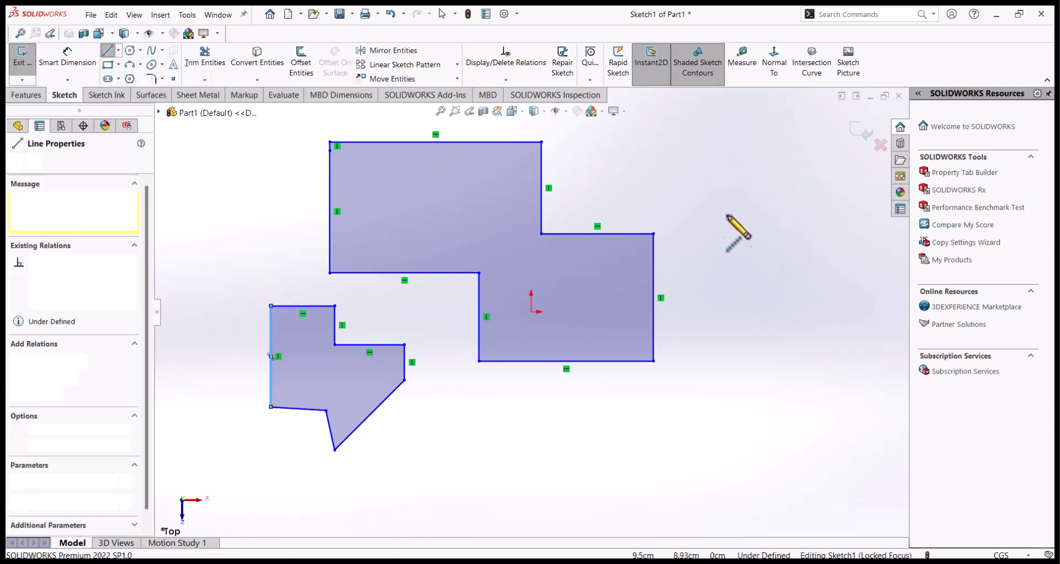
click(713, 371)
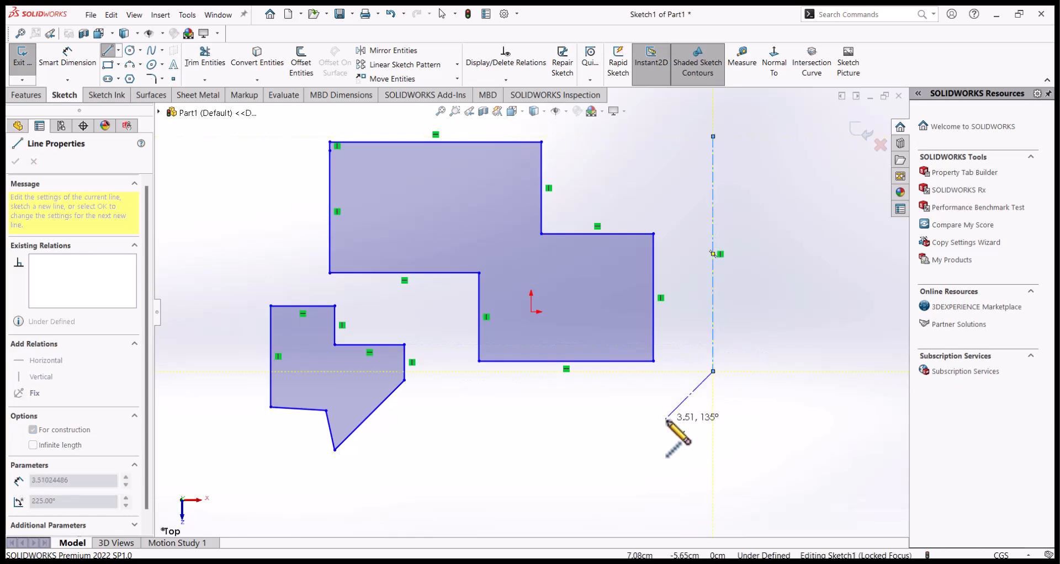
click(665, 419)
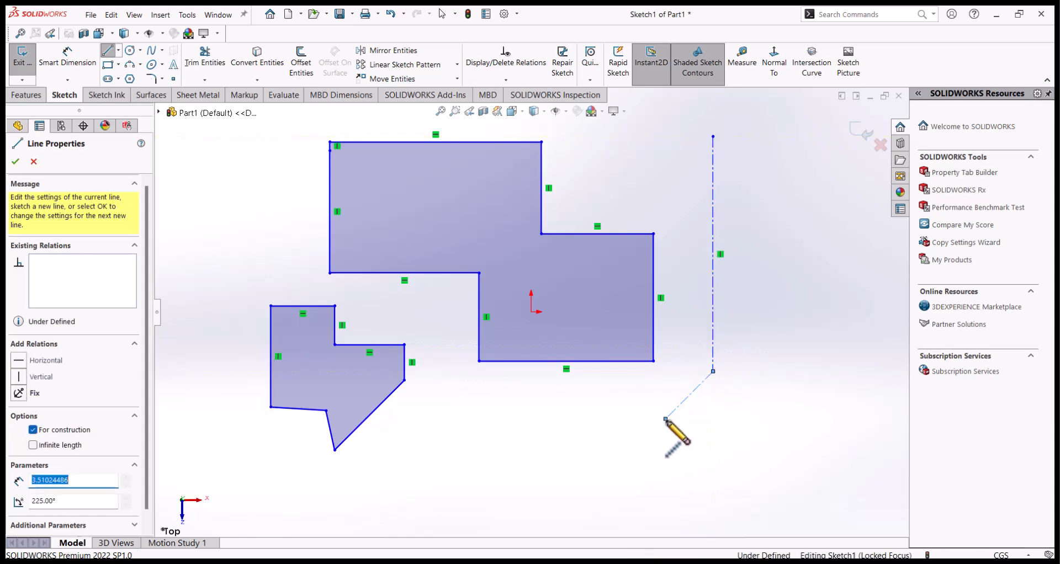
click(603, 482)
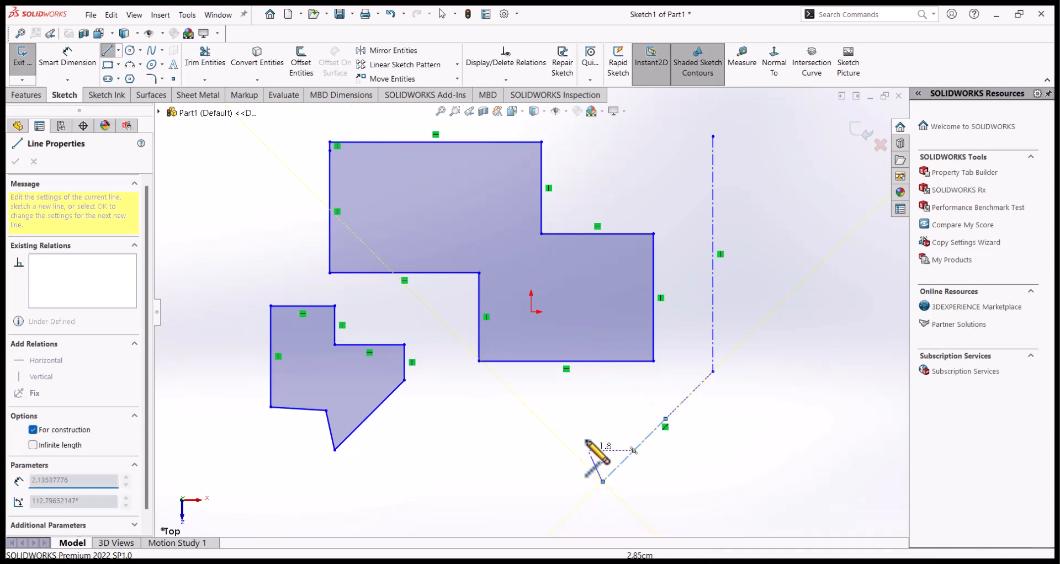
Continue the centerline chain around below the large outline and up its right side, closing it at the vertical centerline's upper endpoint
click(594, 410)
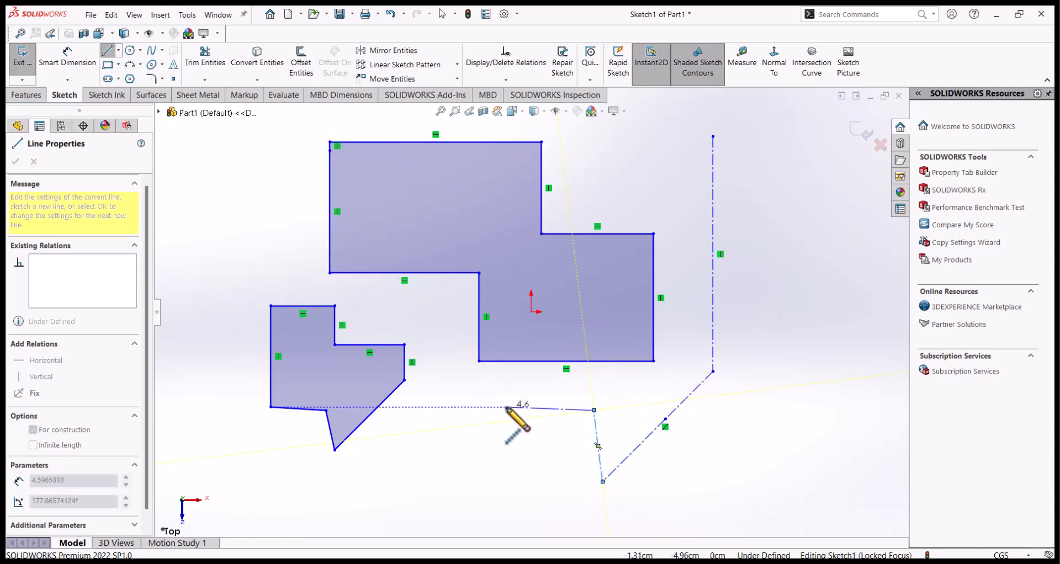
click(506, 407)
click(519, 492)
click(823, 504)
click(811, 335)
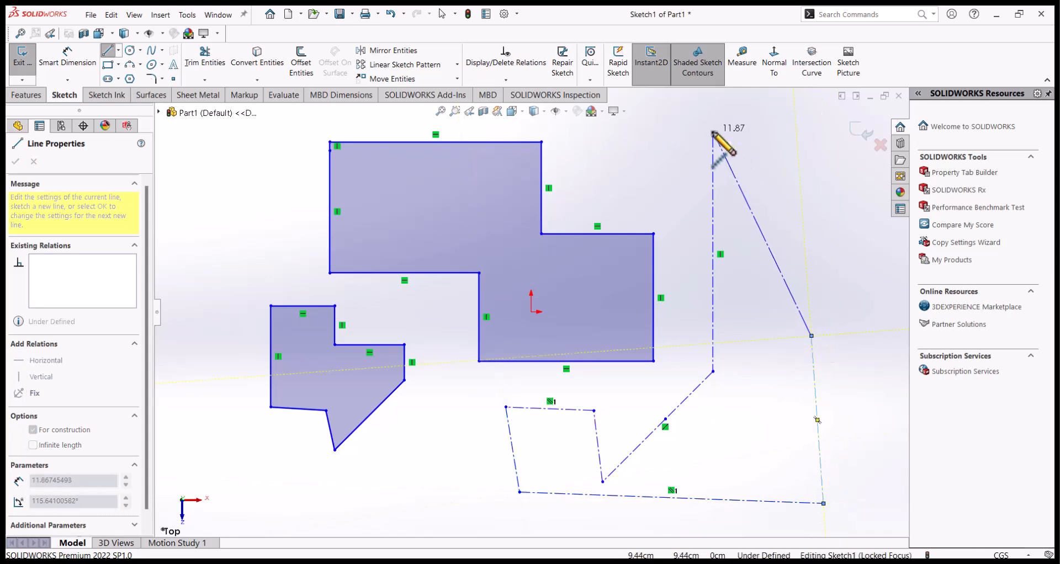
click(713, 136)
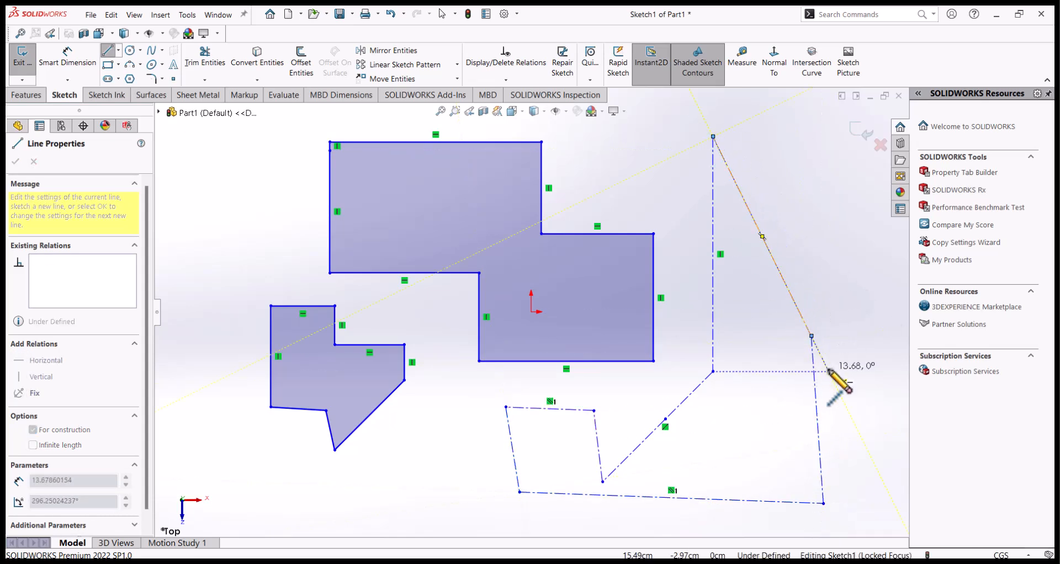
key(Escape)
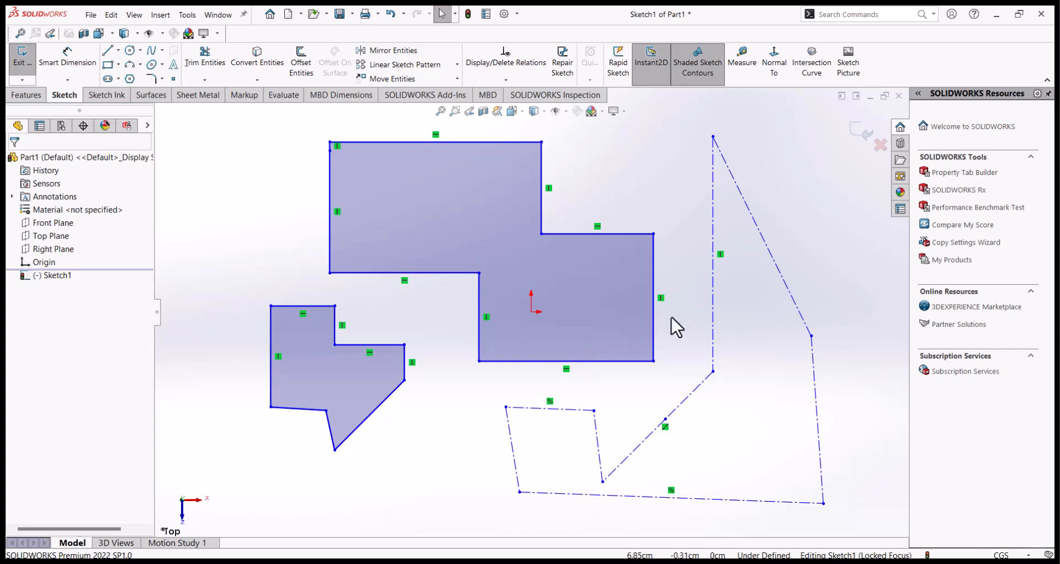
Inspect the line properties of the vertical centerline and of the large outline's left edge
click(712, 297)
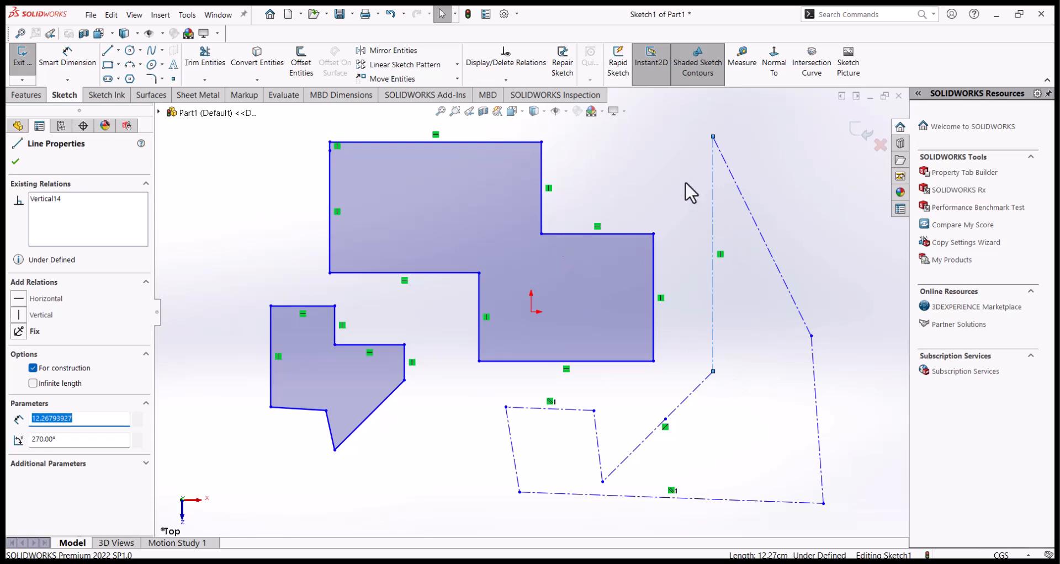
key(Escape)
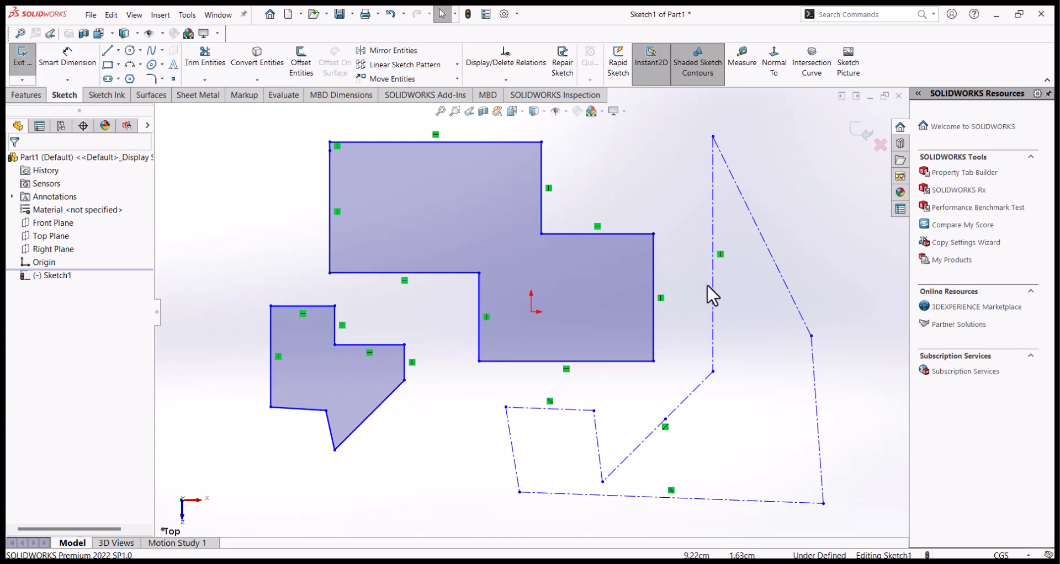
scroll(706, 280, up, 3)
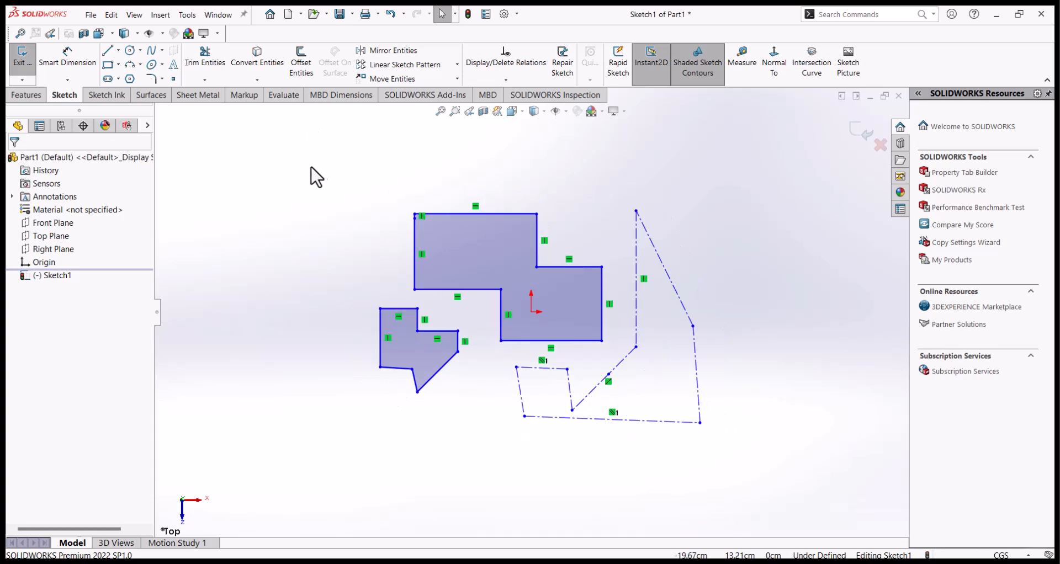
click(501, 307)
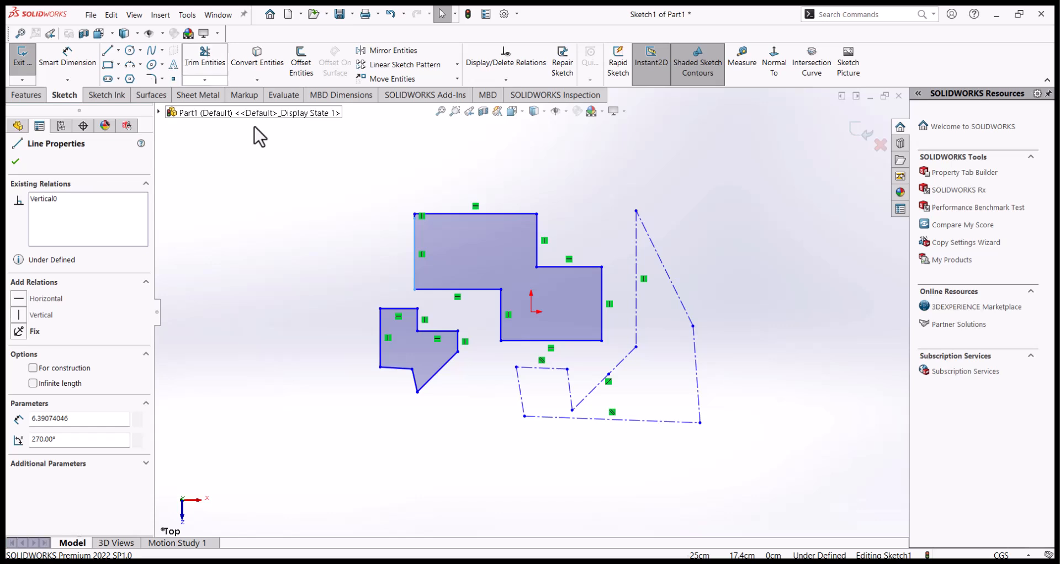
click(384, 250)
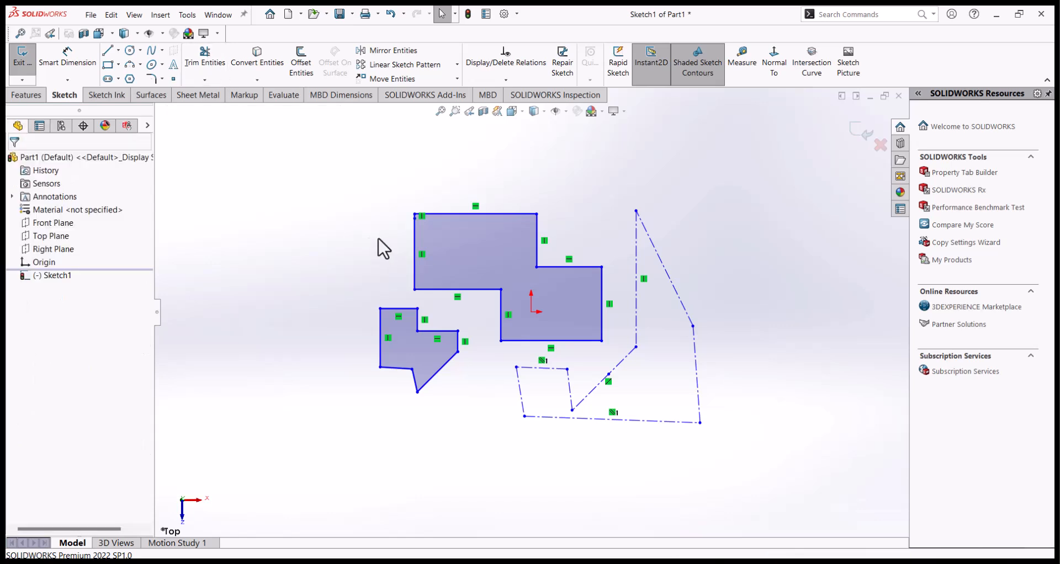
Remove both line outlines and the whole centerline chain from the sketch with Power Trim
click(208, 58)
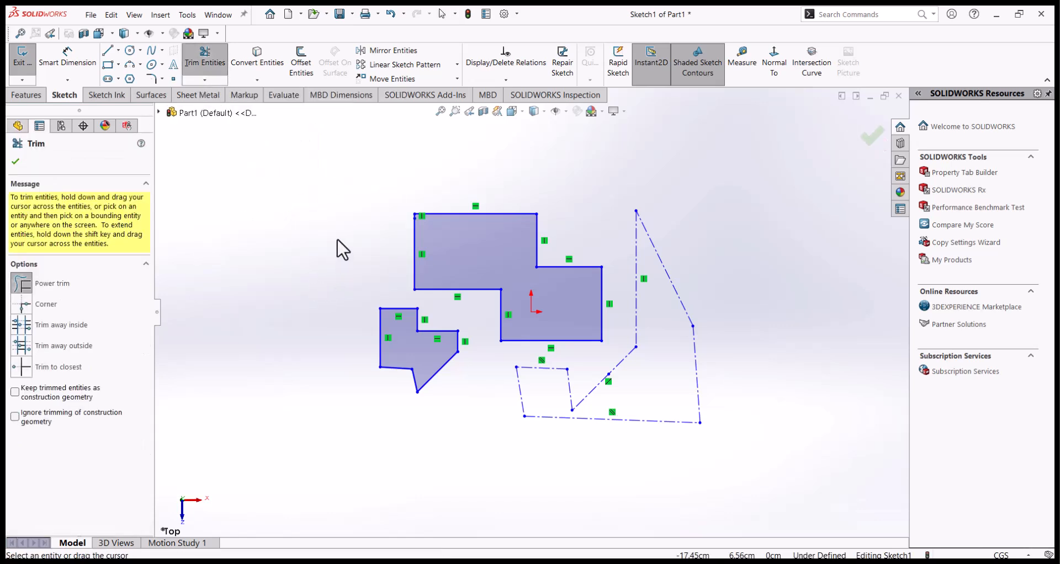
mouse_move(470, 242)
mouse_down()
mouse_move(473, 279)
mouse_move(397, 403)
mouse_move(385, 301)
mouse_up()
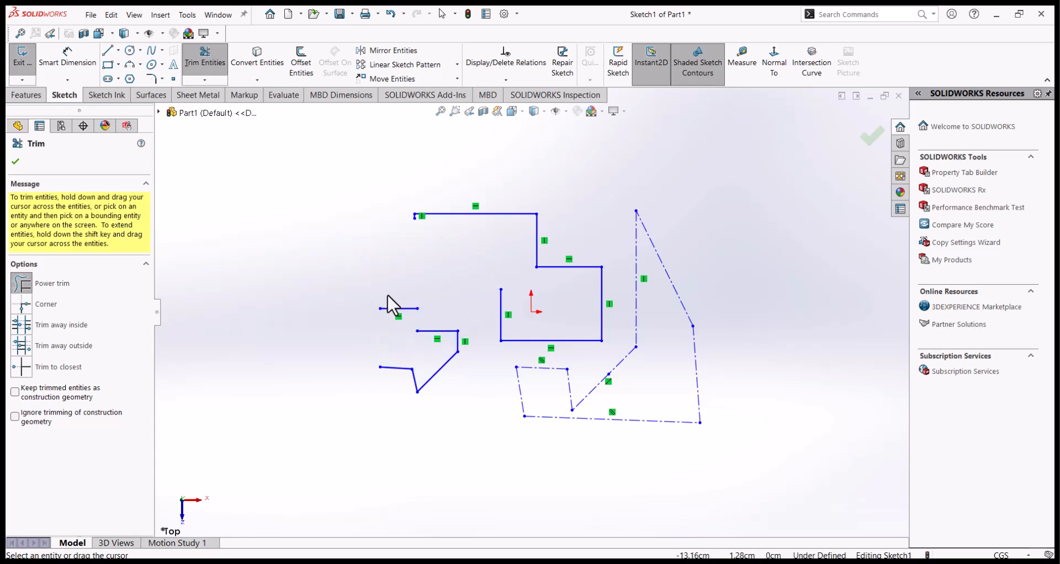
click(413, 387)
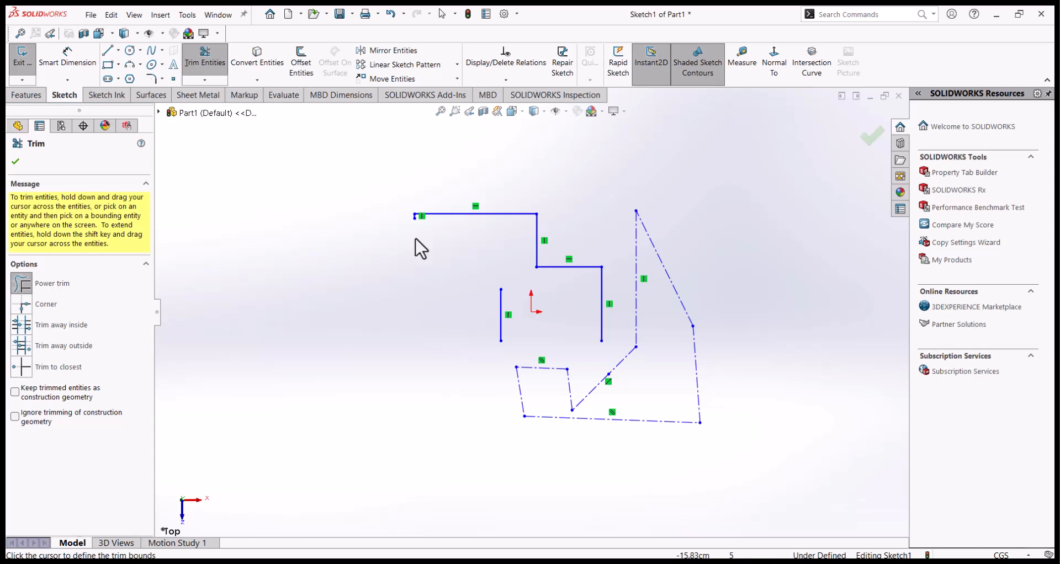
scroll(431, 235, down, 4)
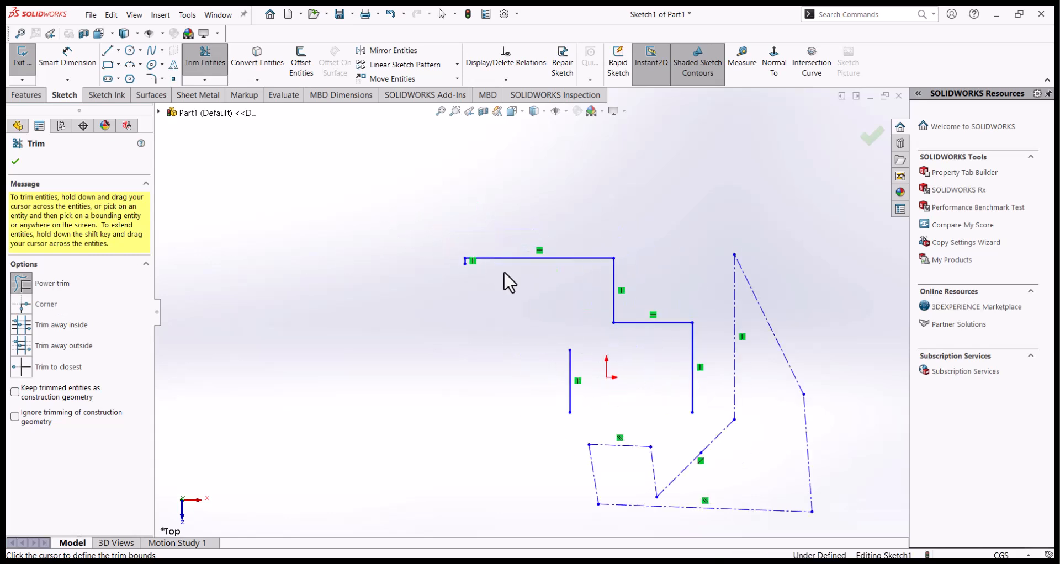
scroll(530, 248, up, 4)
drag(540, 253, 509, 343)
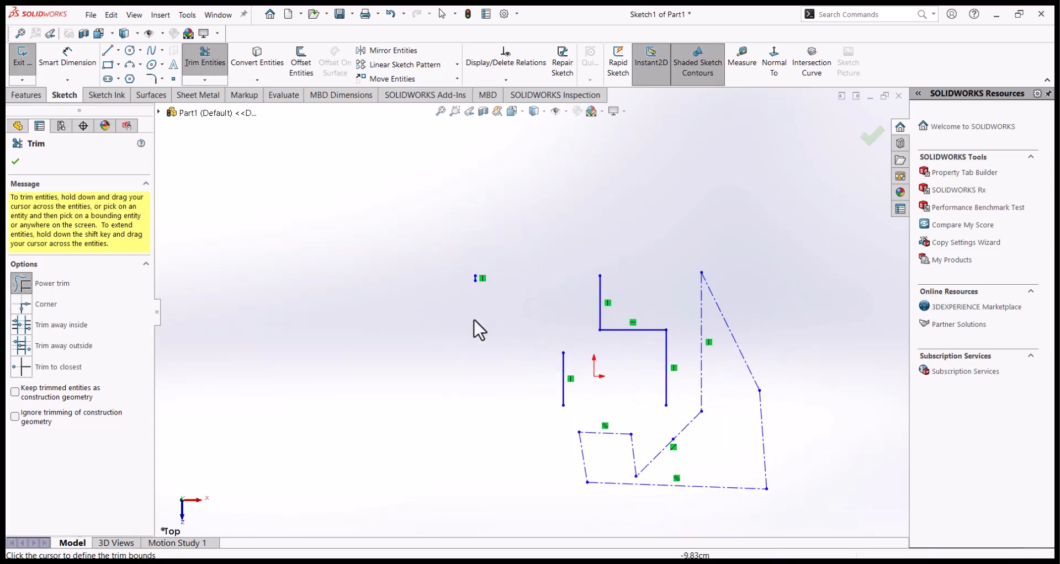
mouse_move(496, 276)
mouse_down()
mouse_move(687, 348)
mouse_move(734, 315)
mouse_up()
mouse_move(771, 467)
mouse_down()
mouse_move(672, 485)
mouse_move(634, 431)
mouse_move(688, 441)
mouse_up()
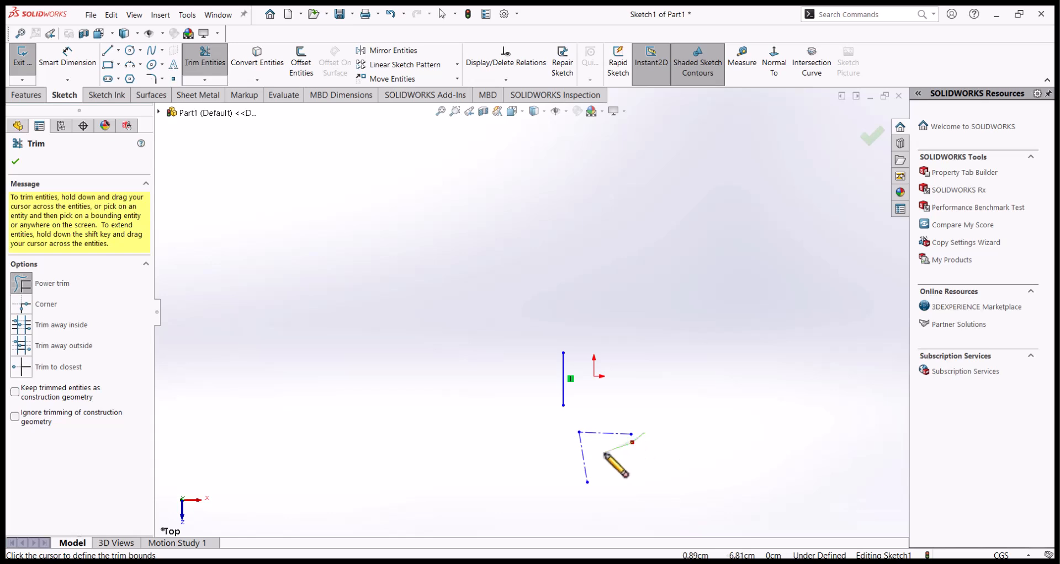
drag(586, 429, 579, 395)
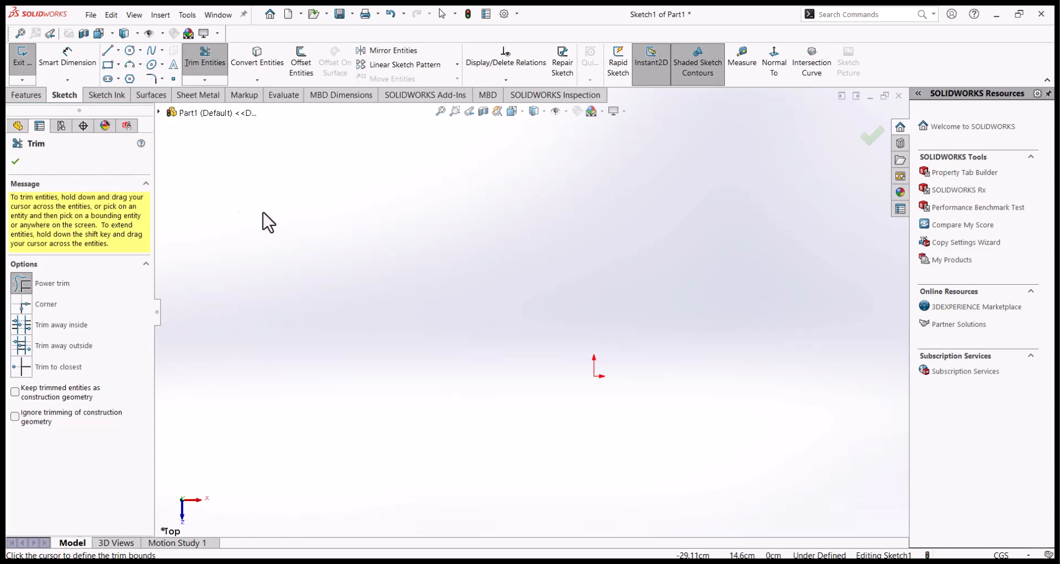
Sketch two concentric center-point circles at the origin with radii of about 17.7 cm and 10.6 cm
click(131, 51)
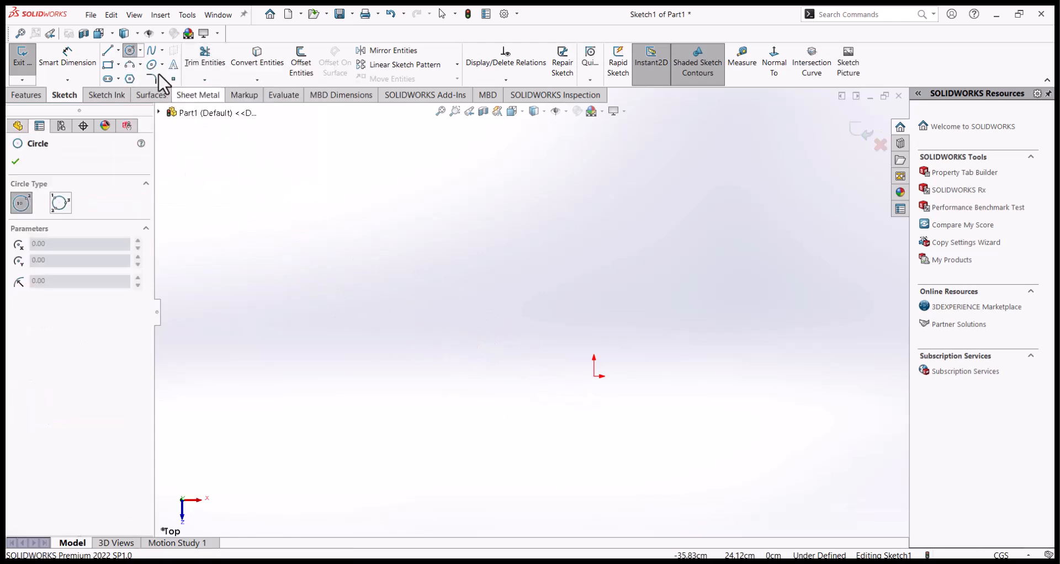
click(139, 50)
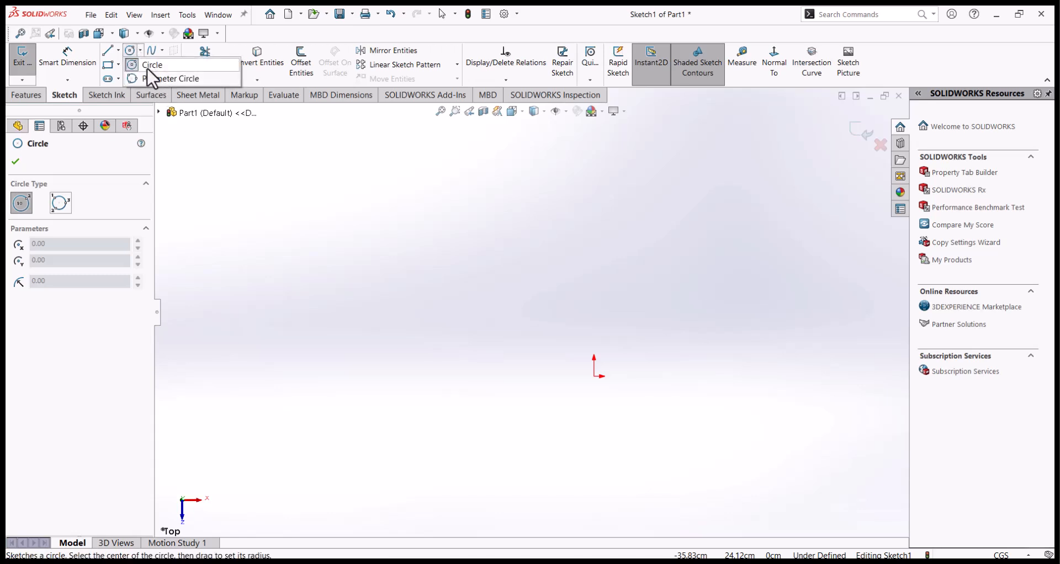
click(144, 65)
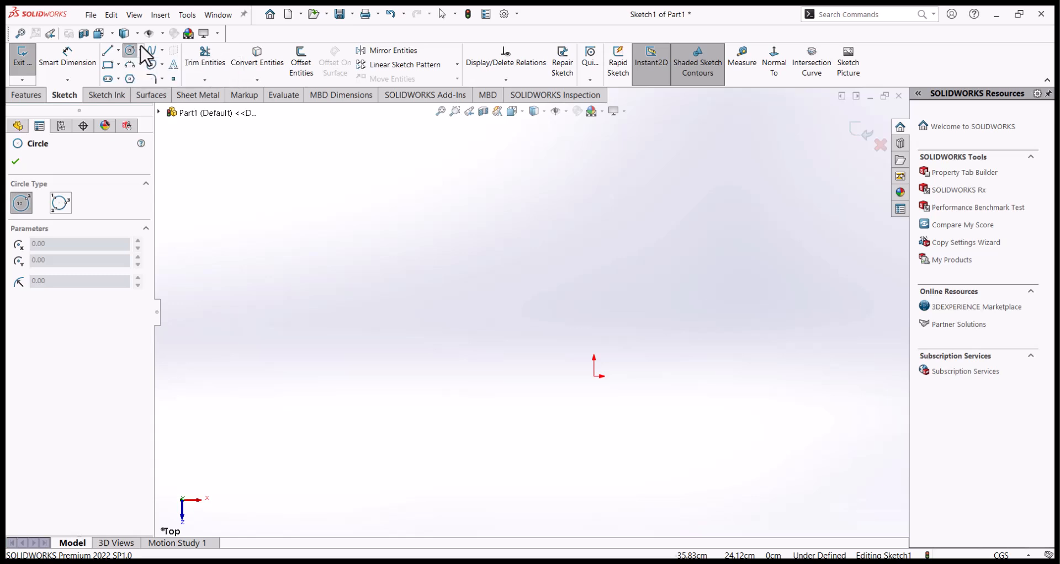
click(595, 376)
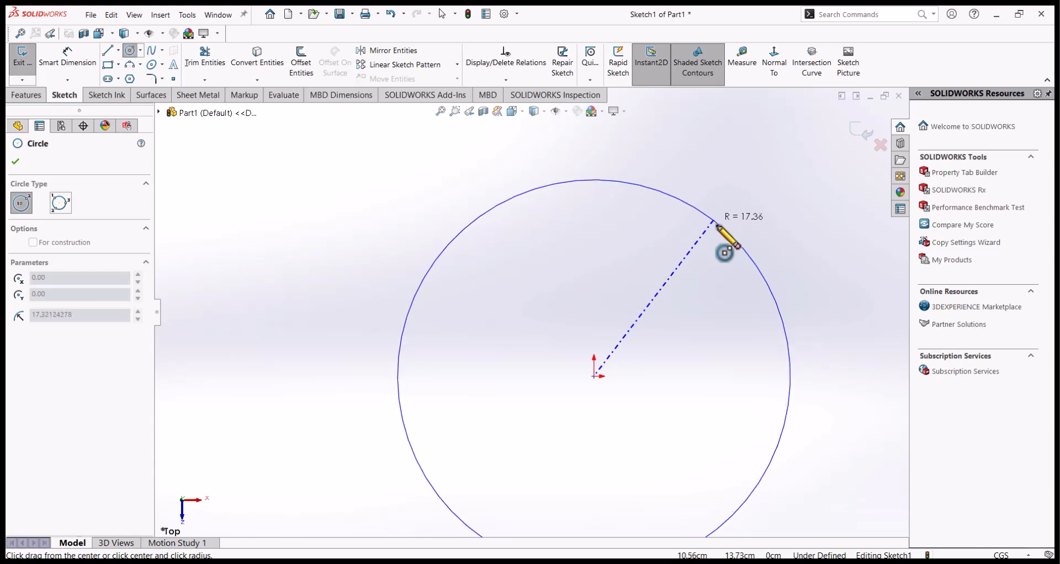
click(782, 307)
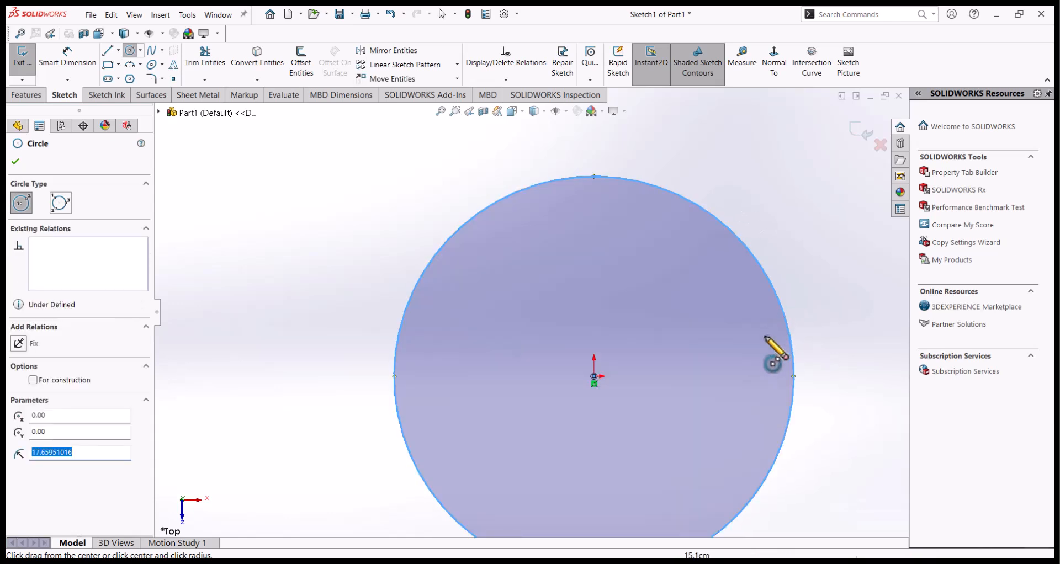
click(594, 376)
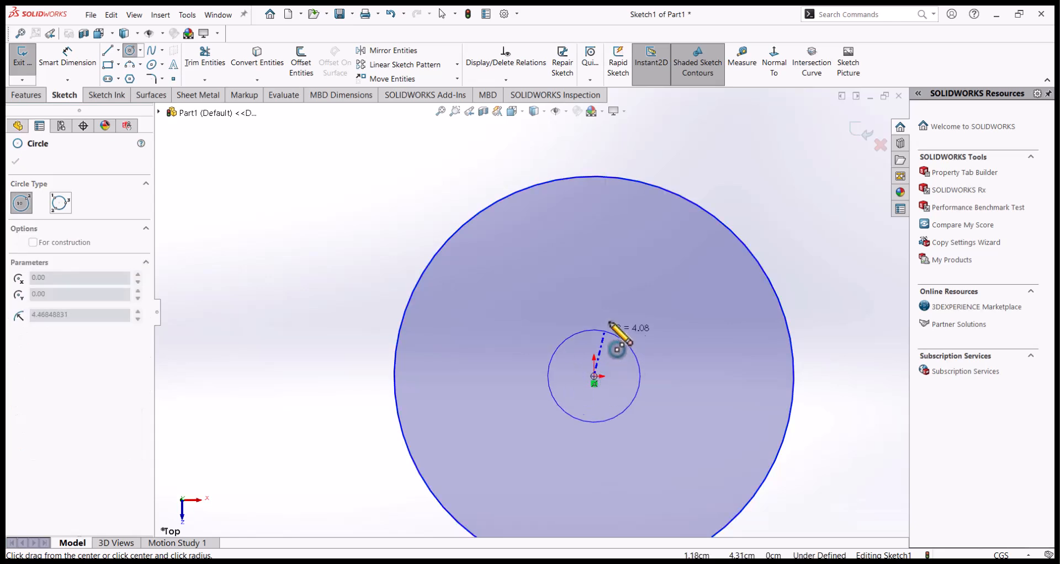
click(640, 270)
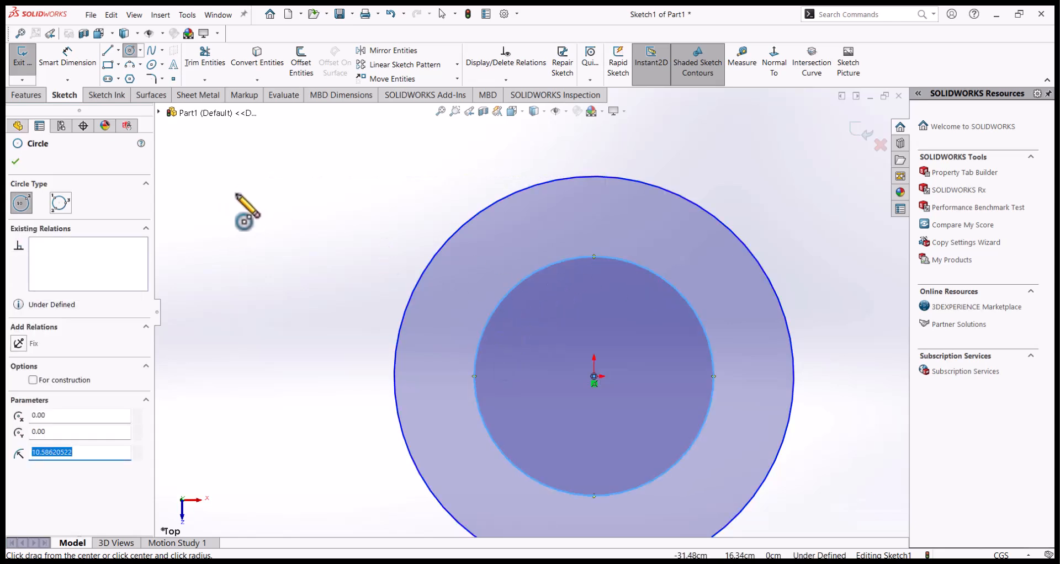
Sketch four separate circles above and left of the concentric pair, with radii of about 4.4, 6.3, 4.7 and 8.9 cm
click(201, 166)
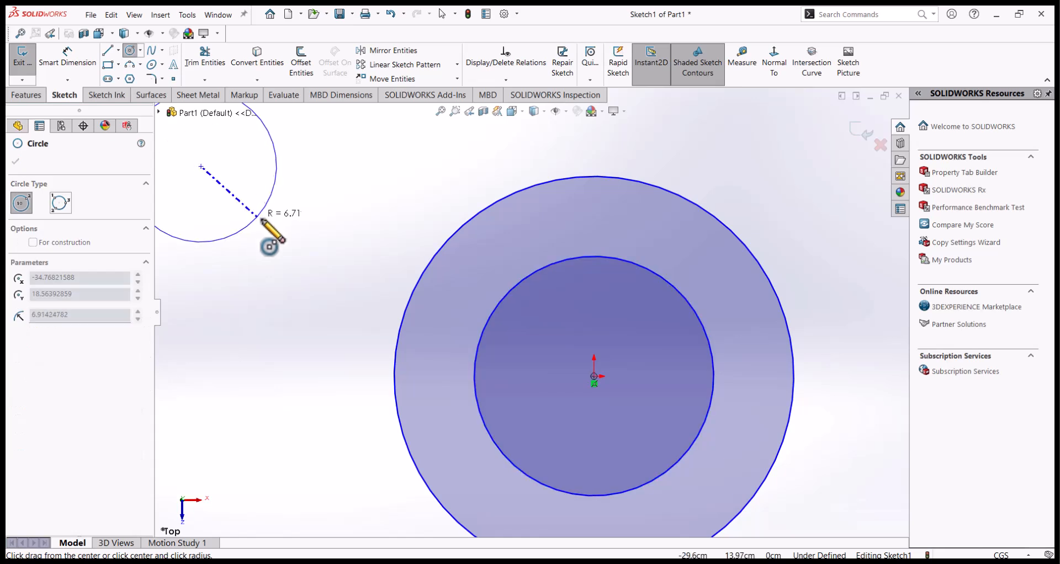
click(237, 199)
scroll(238, 200, up, 2)
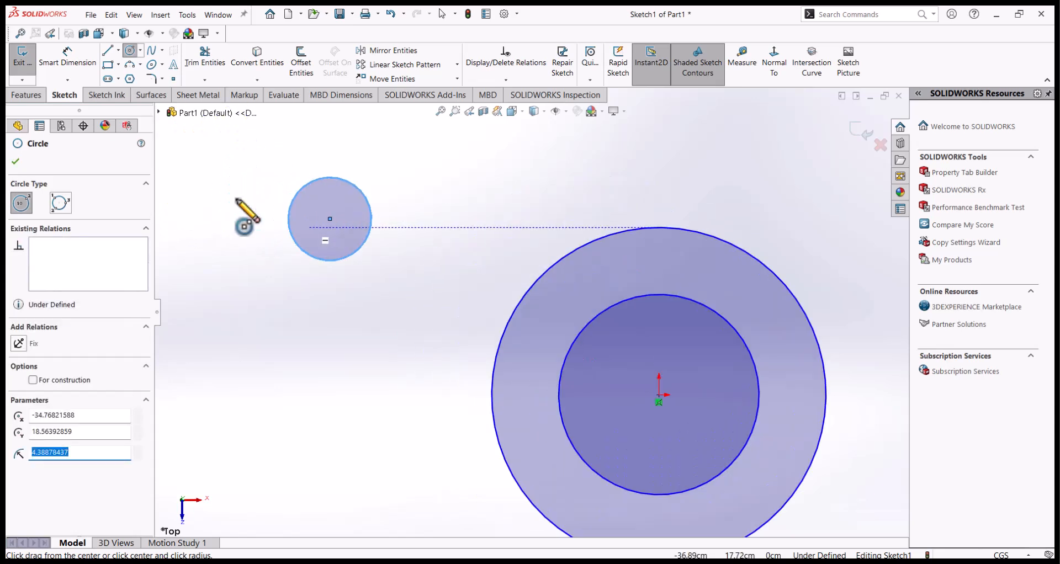
click(205, 210)
click(243, 257)
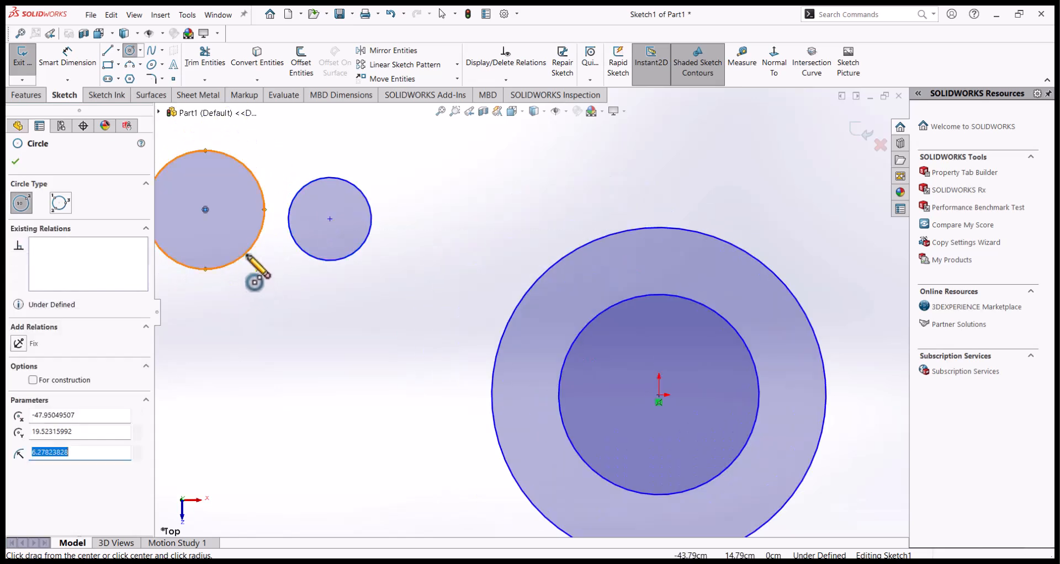
click(273, 294)
click(316, 309)
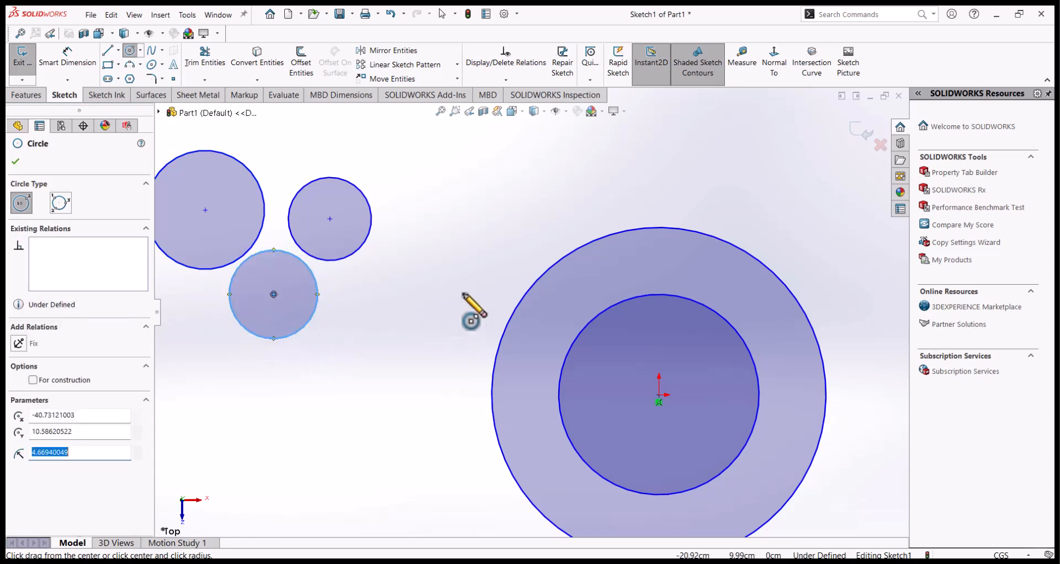
click(470, 219)
click(432, 294)
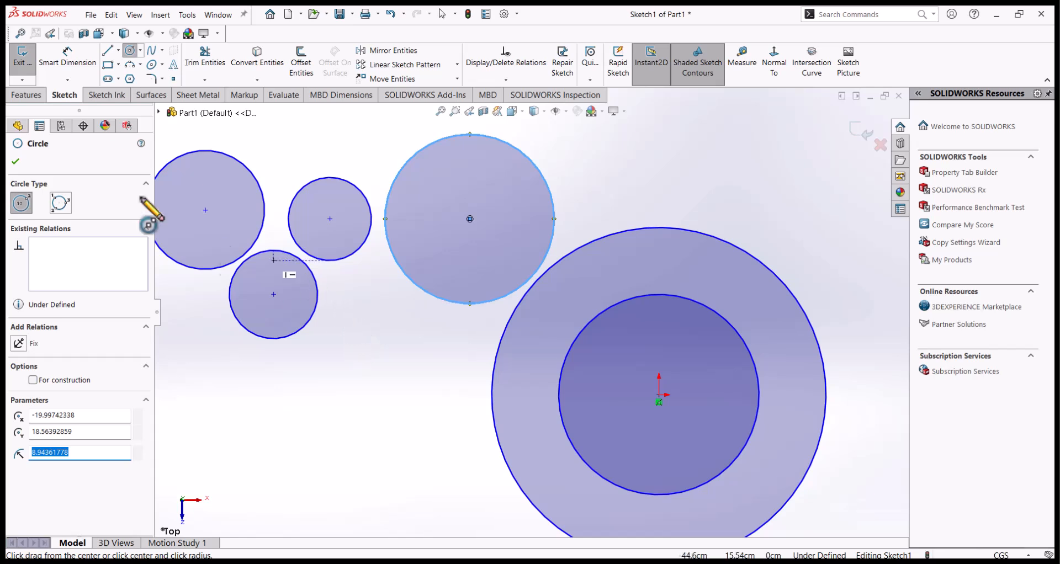
click(16, 163)
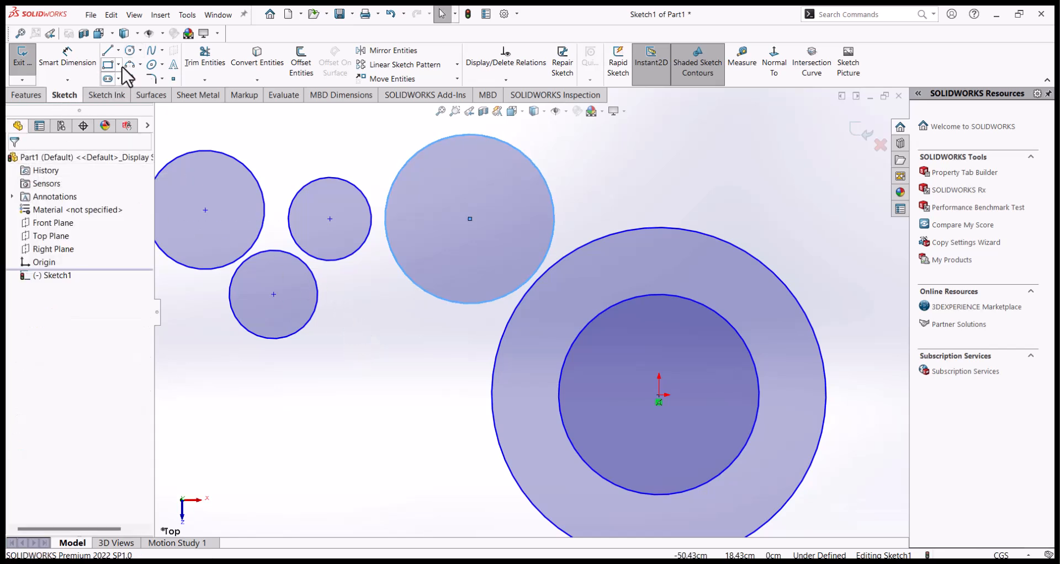
Sketch a three-point perimeter circle with a radius of about 10.5 cm below the small circles, left of the concentric pair
click(139, 50)
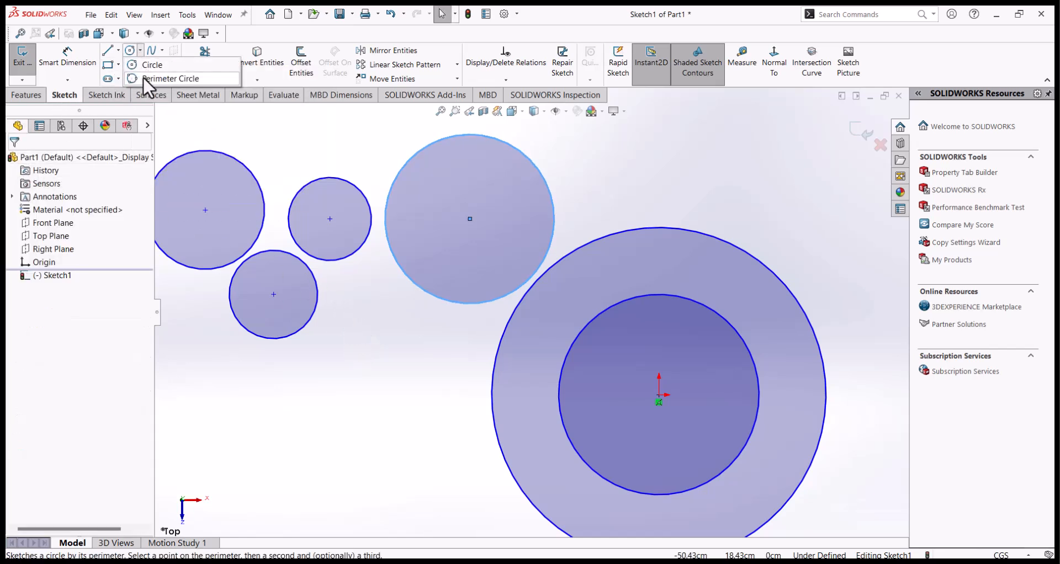
click(148, 79)
key(f)
click(331, 407)
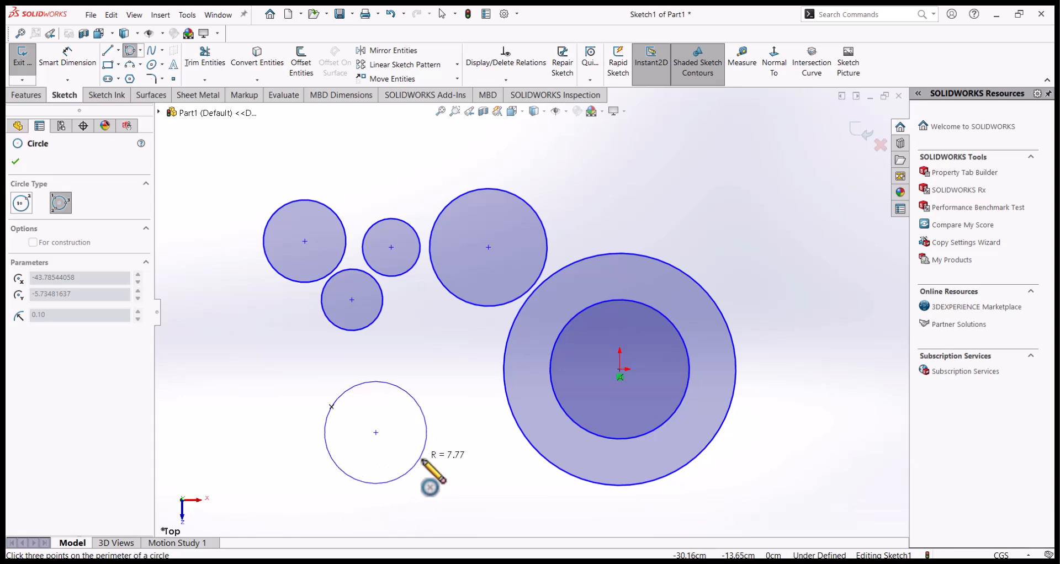
click(439, 470)
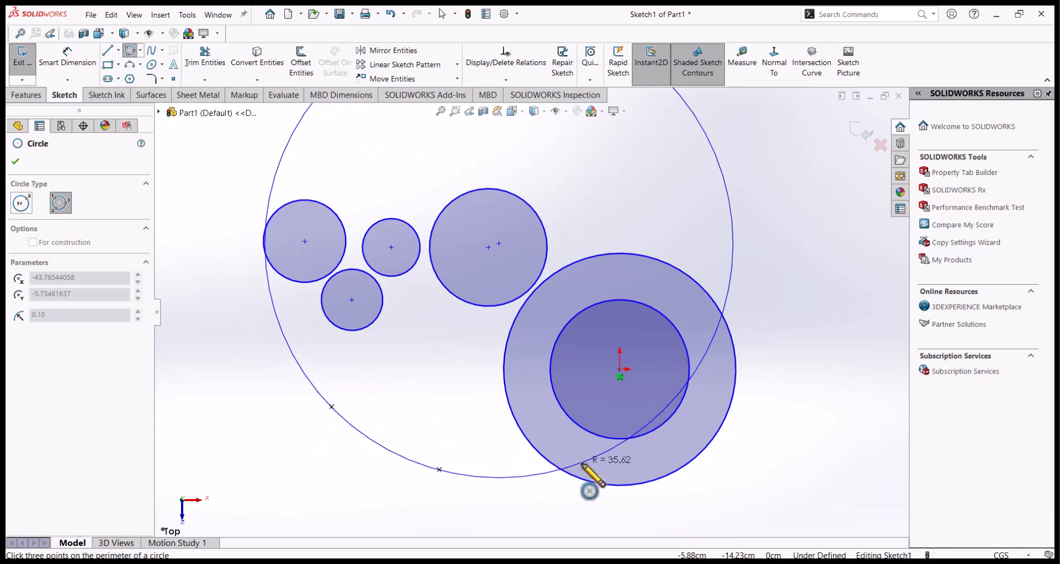
click(436, 352)
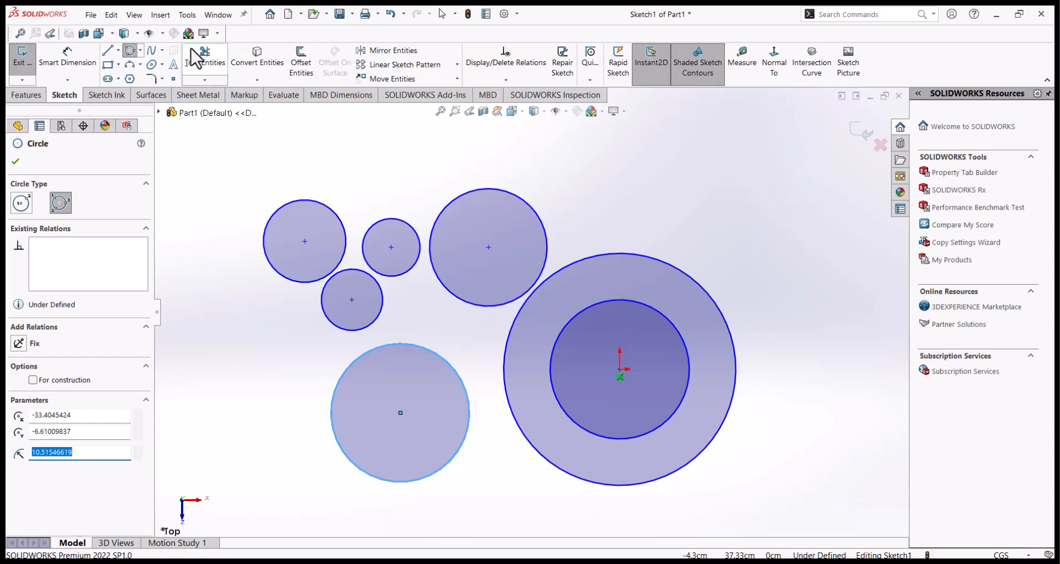
Sketch a closed line triangle right of the circles with a horizontal base about 45 cm long and a right side about 43.1 cm
click(108, 51)
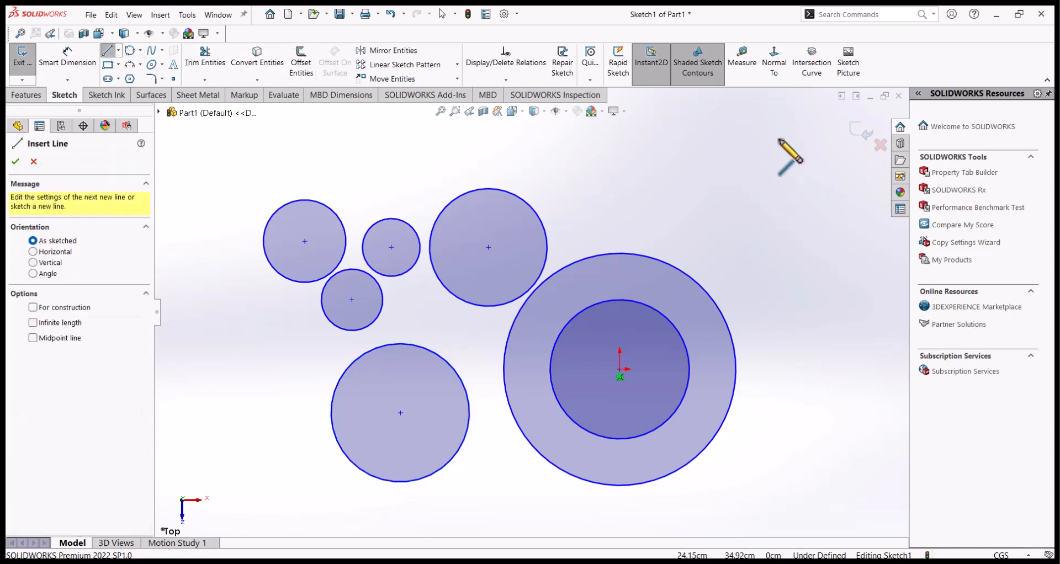
scroll(804, 287, up, 3)
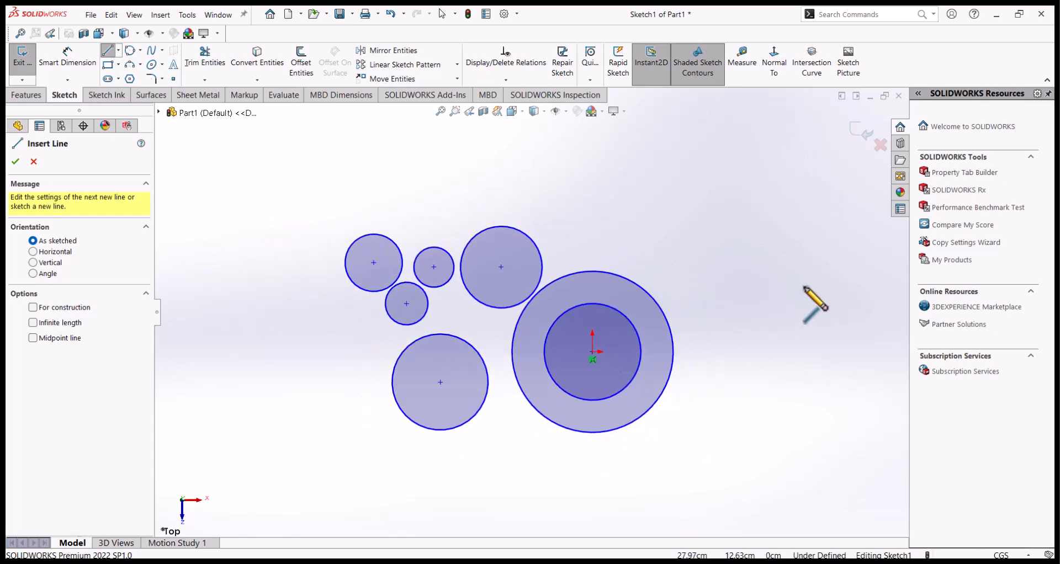
scroll(803, 288, down, 2)
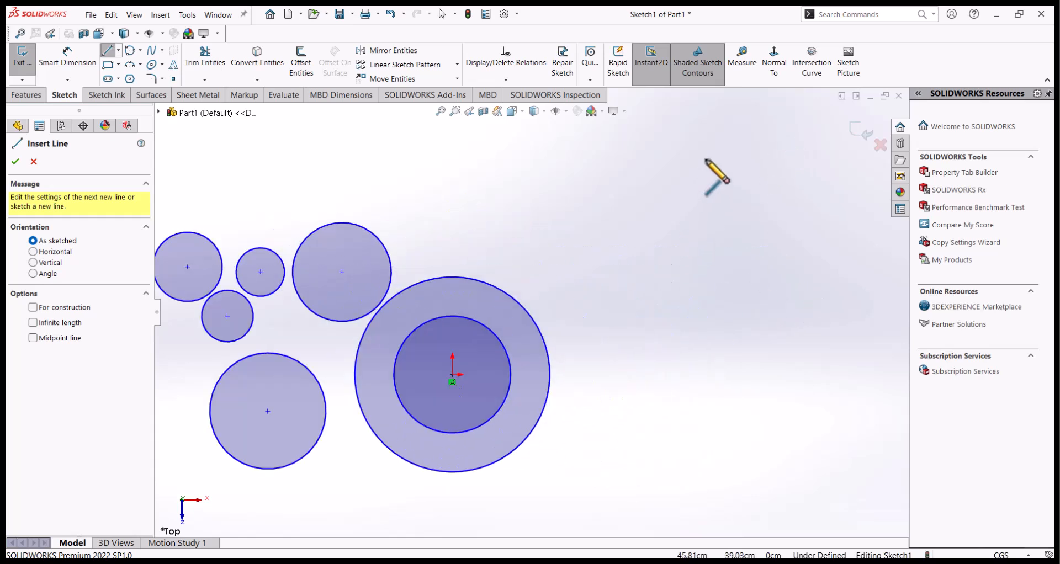
click(706, 161)
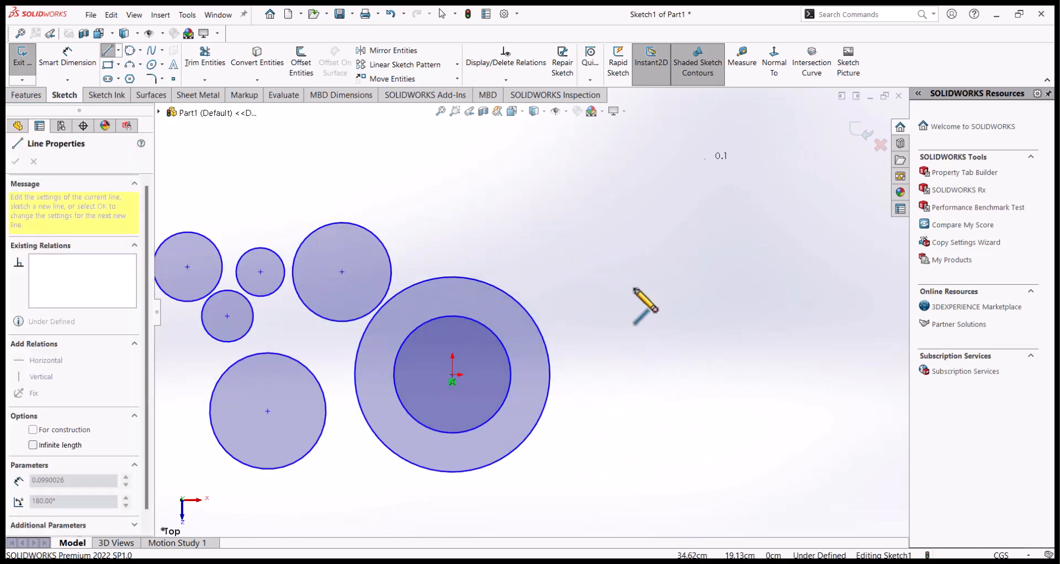
click(599, 350)
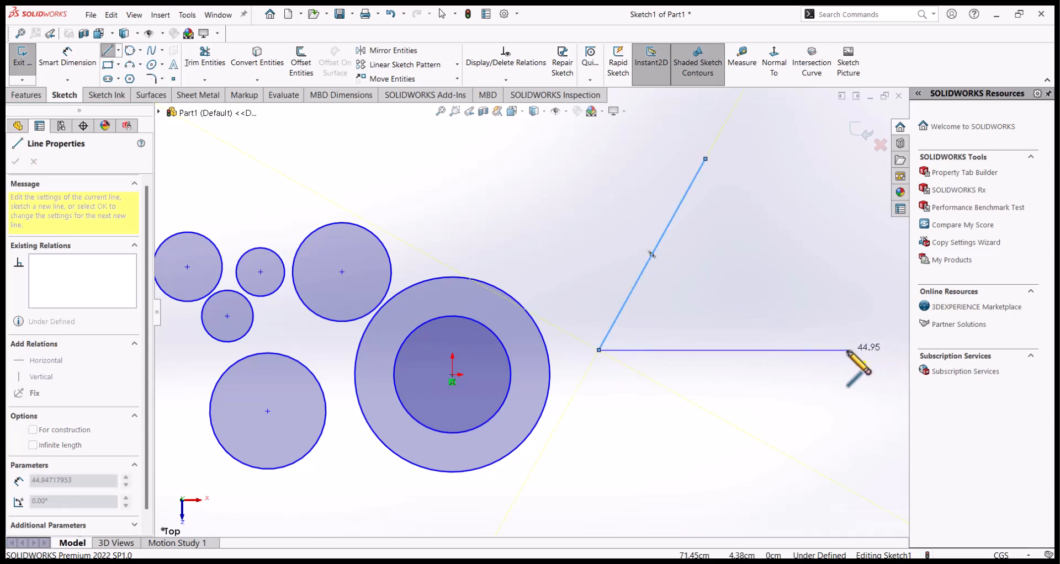
click(848, 350)
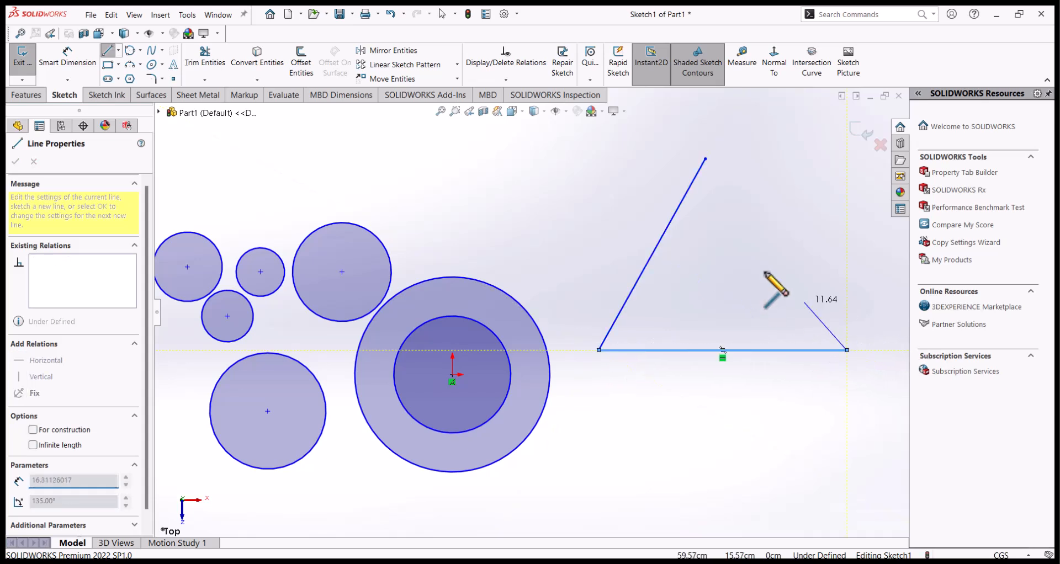
click(706, 159)
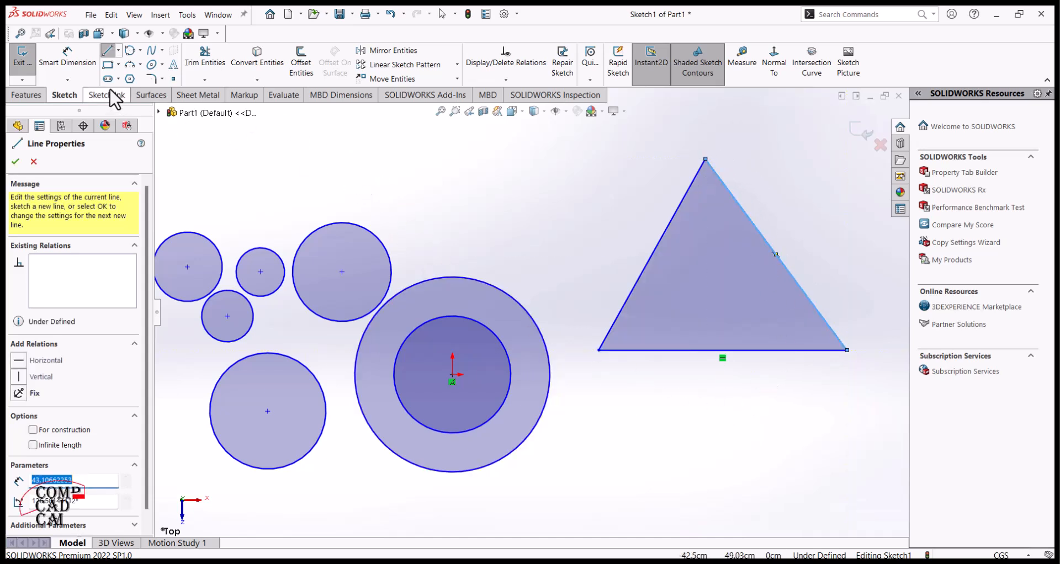
Sketch a perimeter circle inside the triangle, tangent to all three of its sides
click(130, 50)
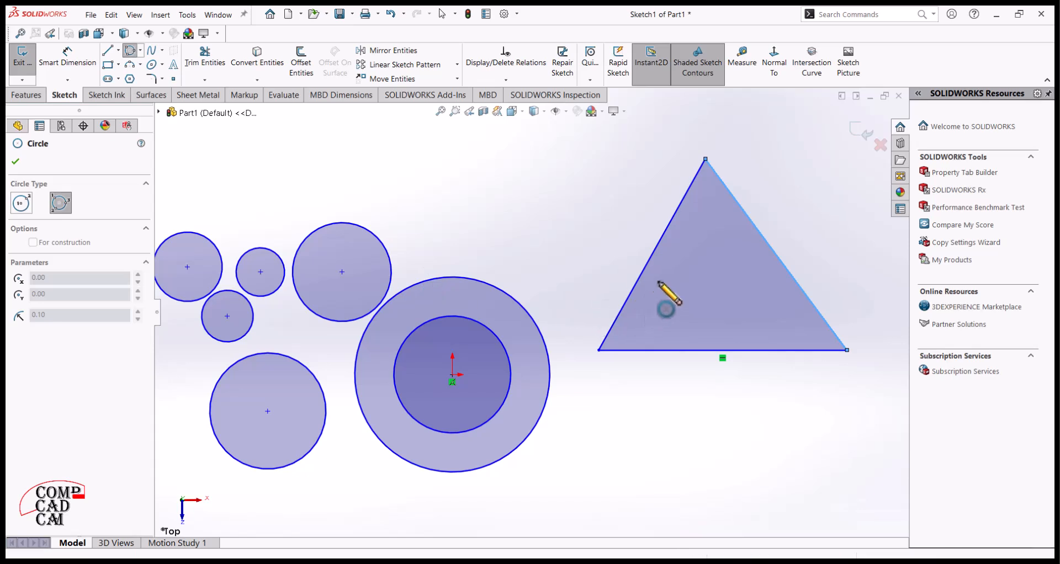
click(663, 242)
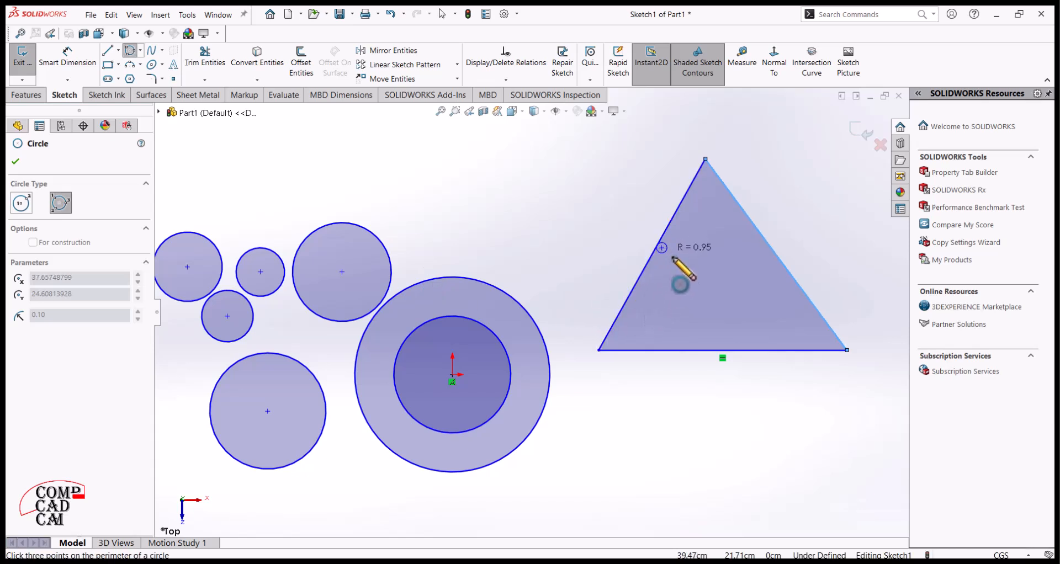
click(770, 249)
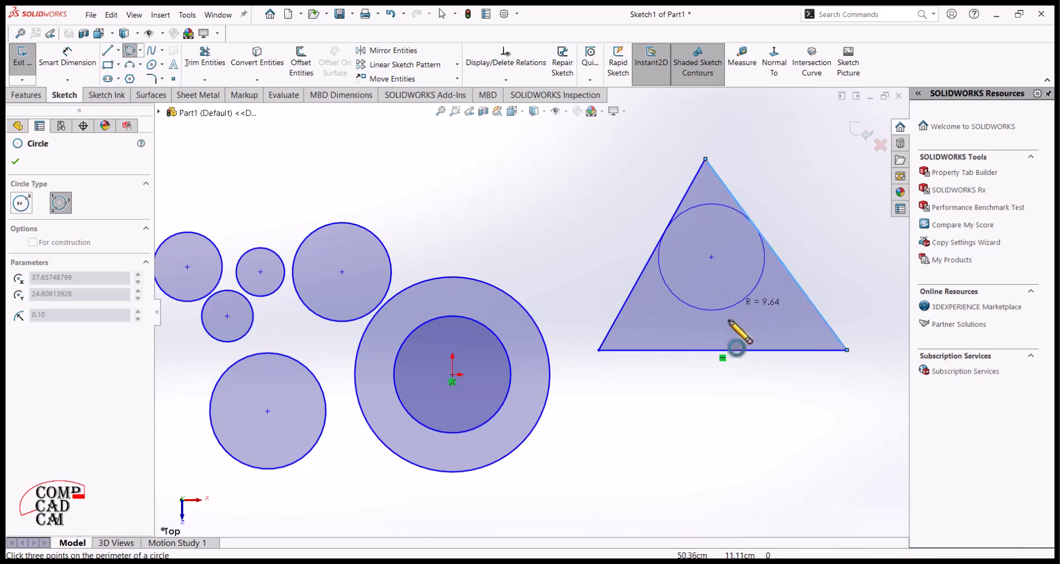
click(721, 351)
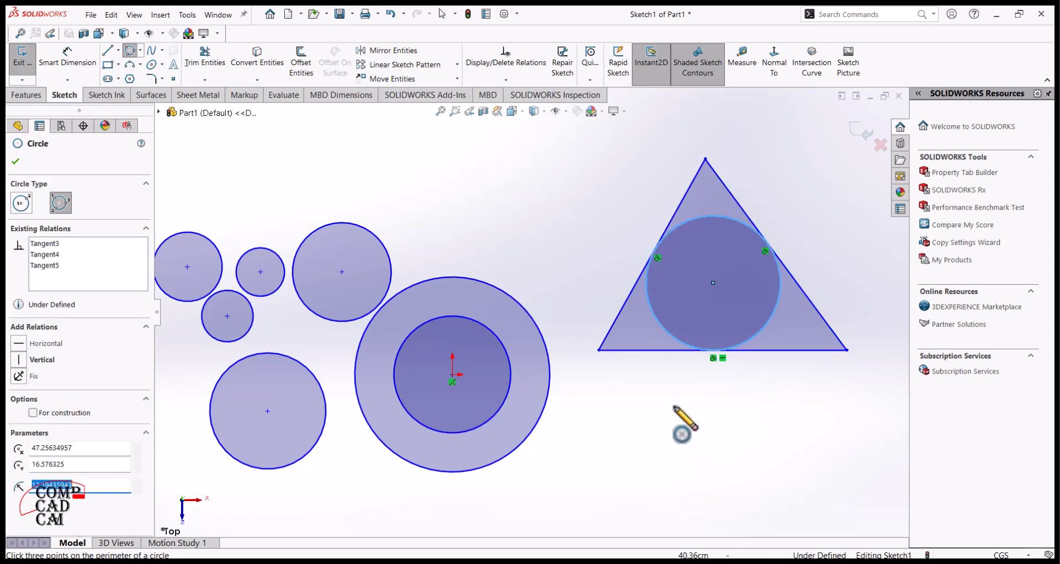
click(16, 162)
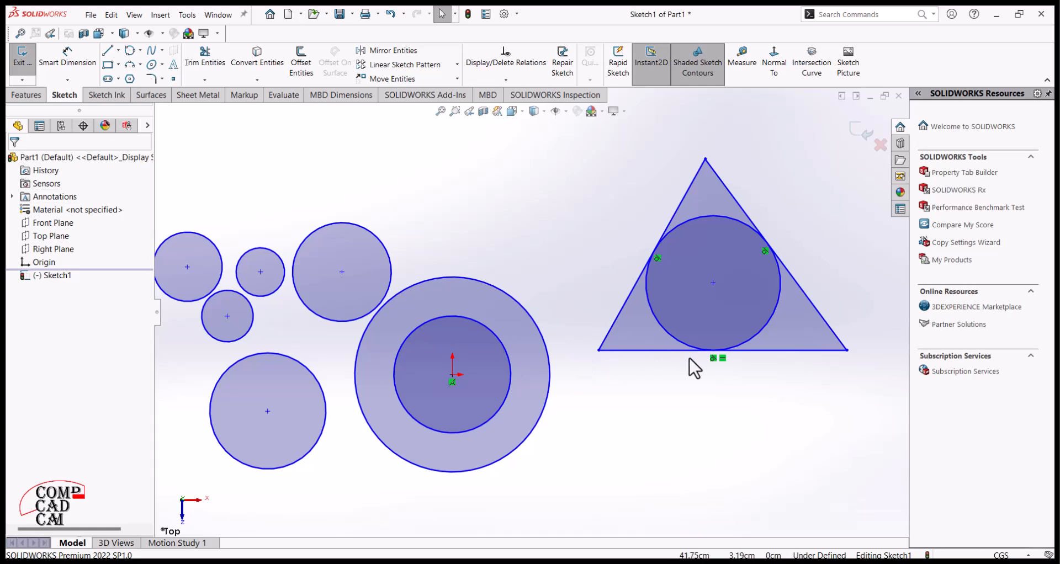
scroll(752, 321, up, 3)
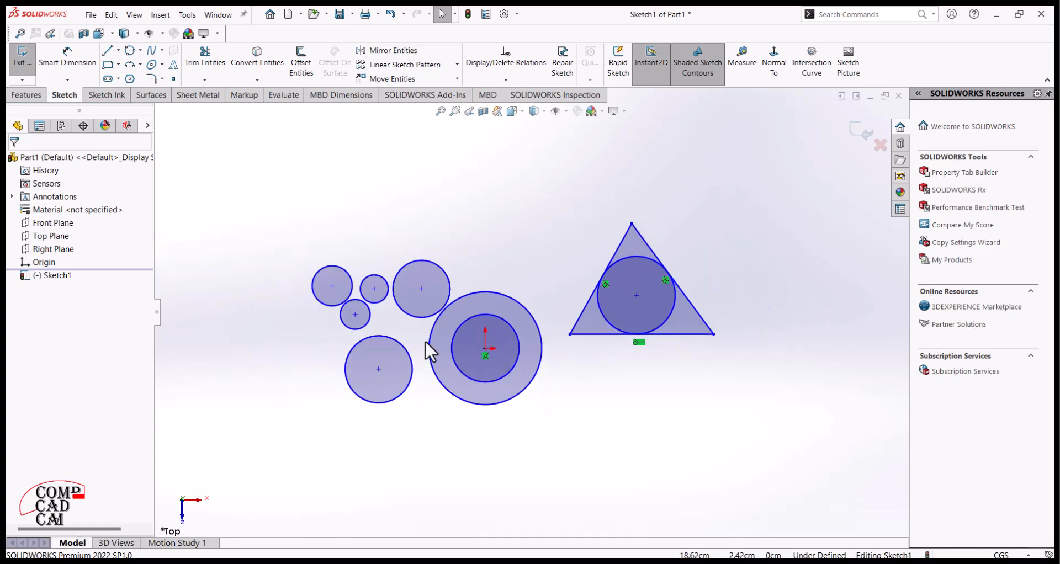
scroll(425, 342, down, 1)
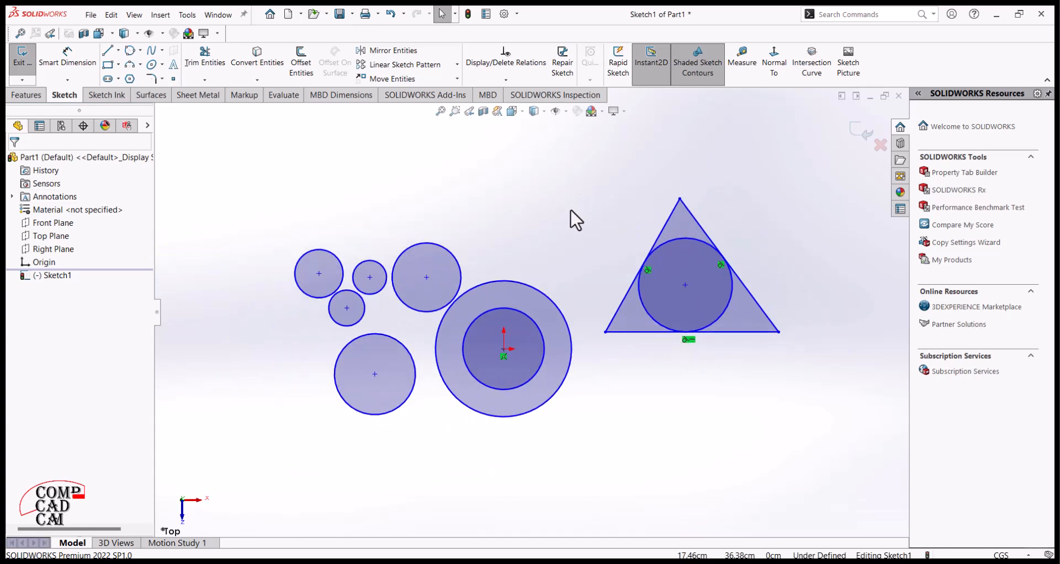